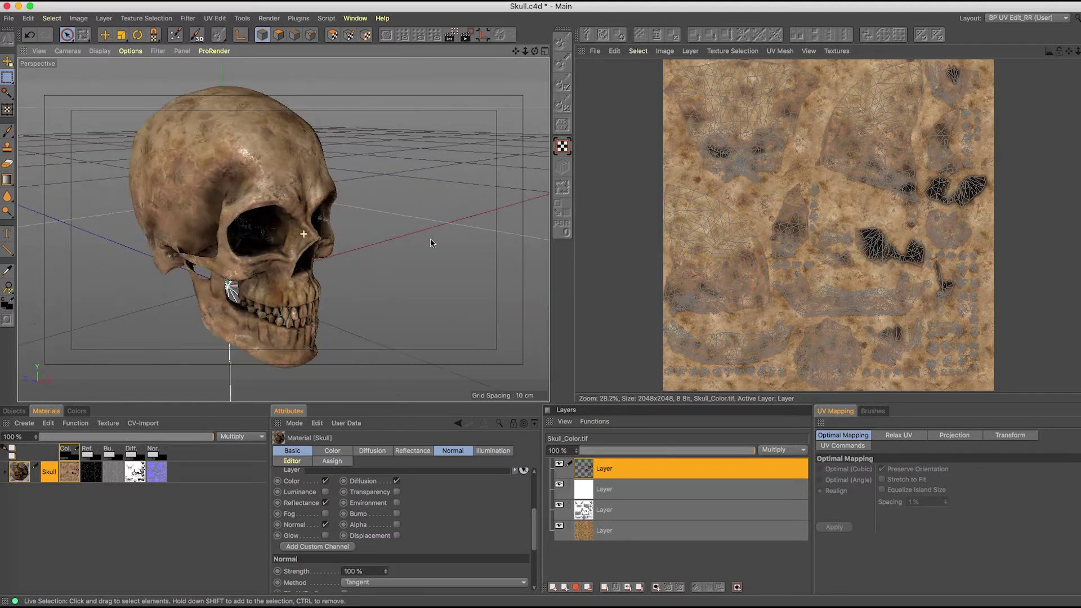
- Inspect the skull's teeth up close, frame the whole skull, then bring up the Metal07 Finder folder
{"action": "left_click_drag", "start_coordinate": [282, 200], "coordinate": [216, 222], "text": "alt"}
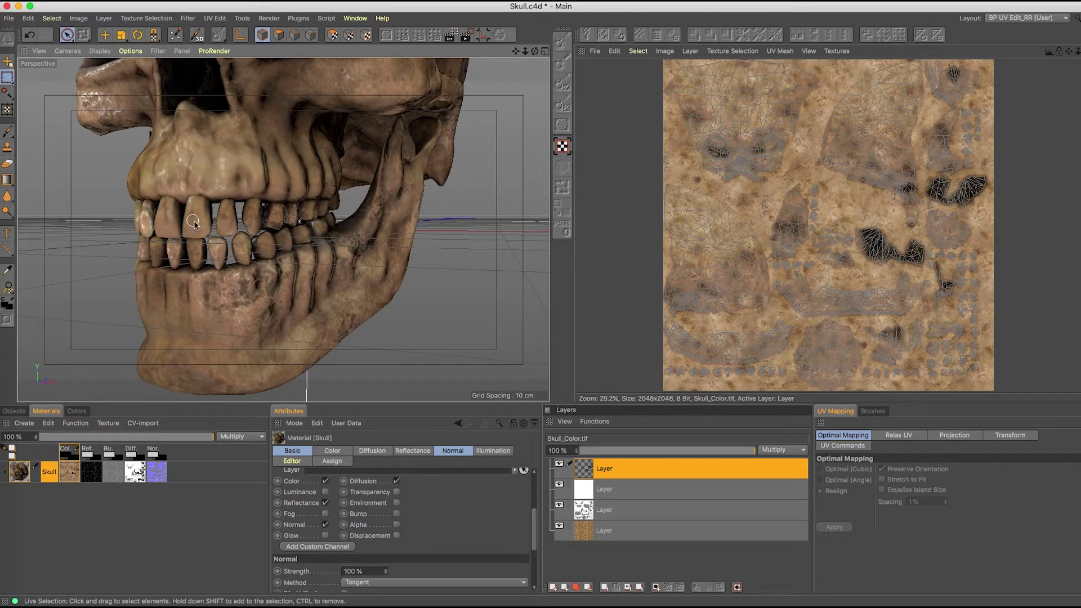
{"action": "left_click_drag", "start_coordinate": [213, 273], "coordinate": [357, 285], "text": "alt"}
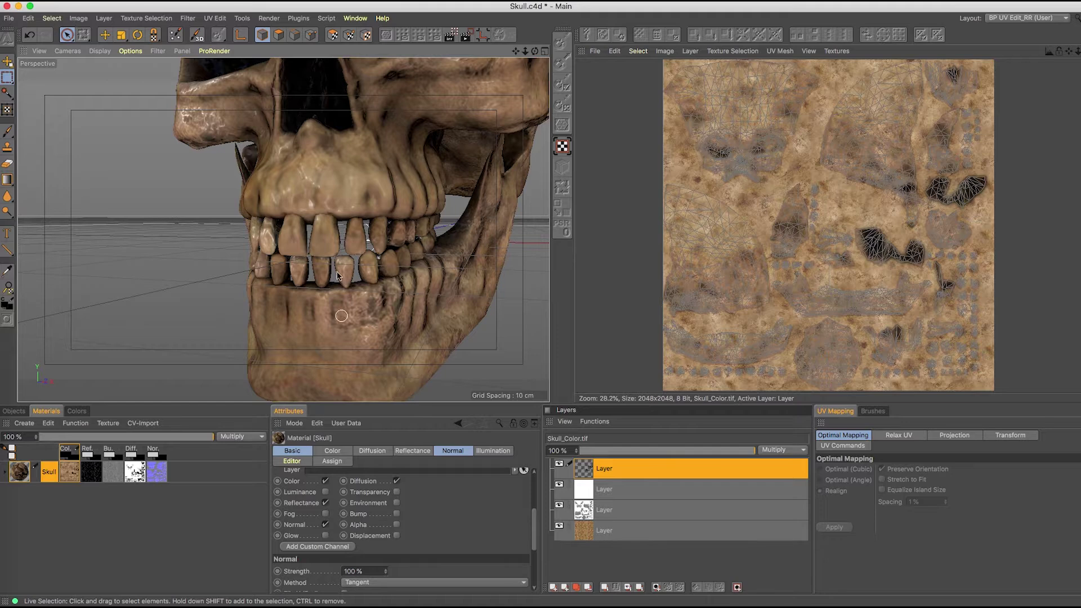
{"action": "key", "text": "h"}
{"action": "scroll", "coordinate": [278, 238], "scroll_direction": "up", "scroll_amount": 5}
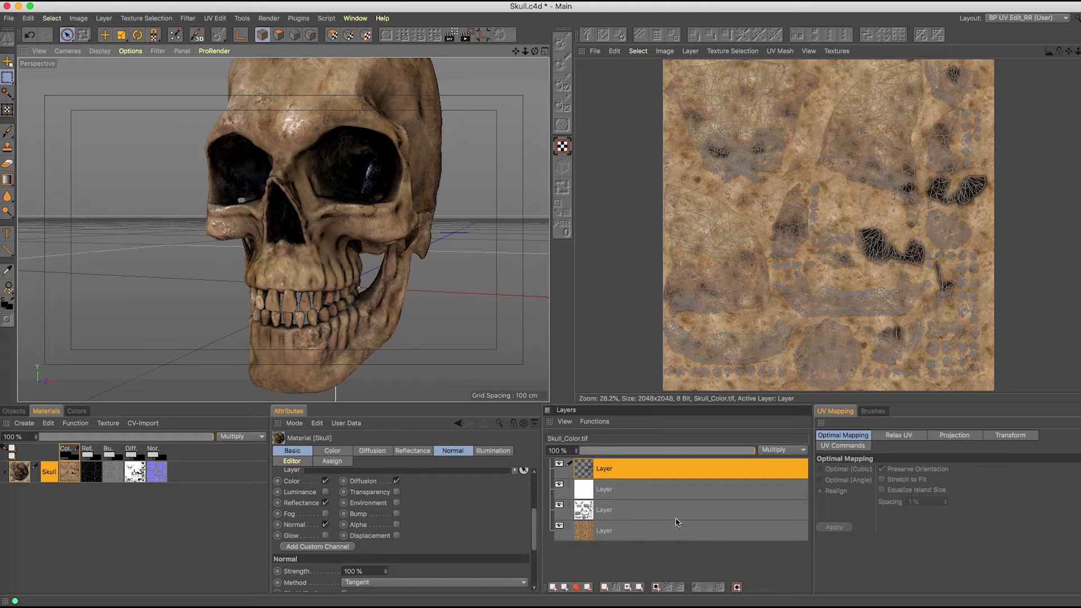
{"action": "key", "text": "super+Tab"}
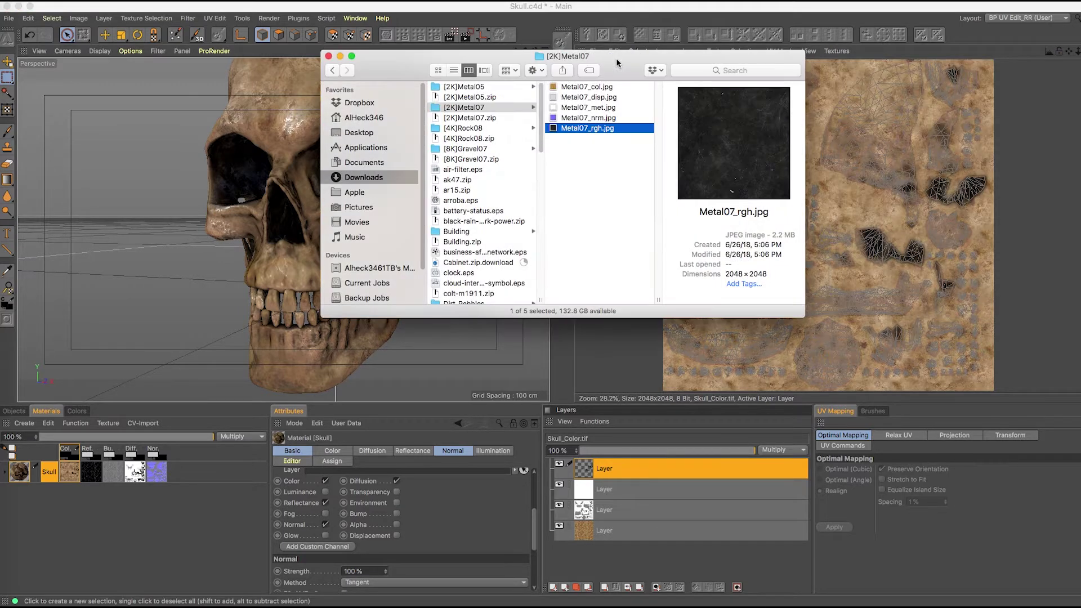
- Preview the Metal07 col, disp, met, nrm and rgh maps, then select Metal07_col.jpg
{"action": "left_click", "coordinate": [570, 88]}
{"action": "key", "text": "space"}
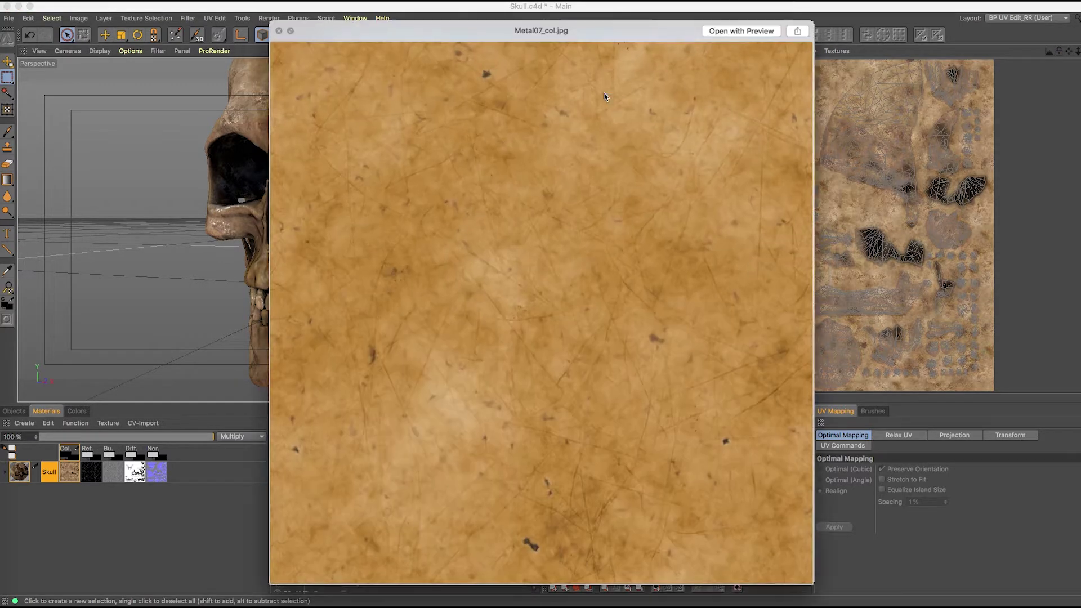
{"action": "key", "text": "Down"}
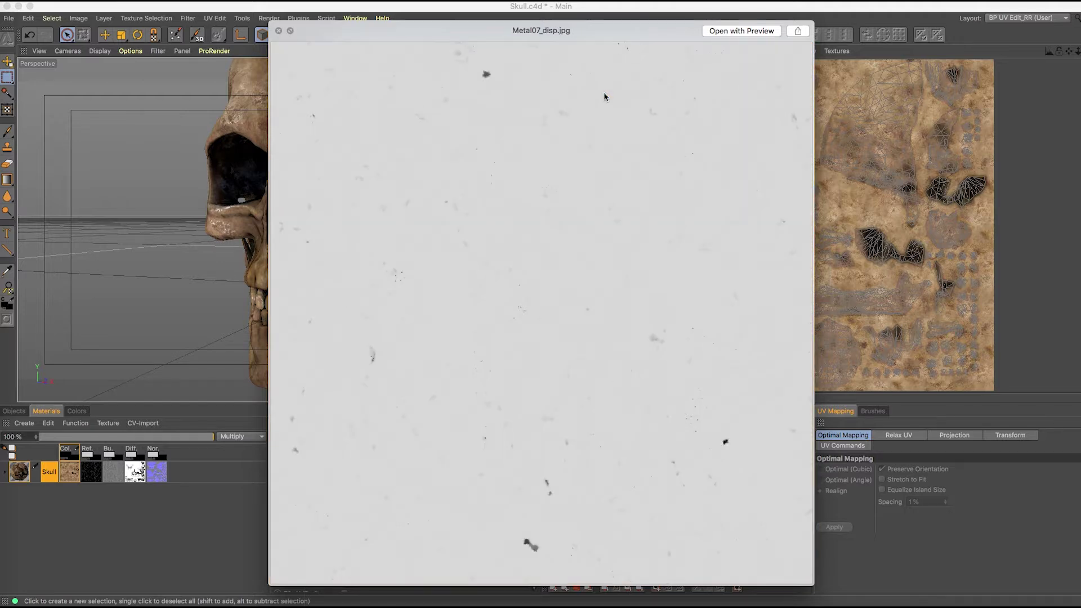
{"action": "key", "text": "Down"}
{"action": "key", "text": "Down"}
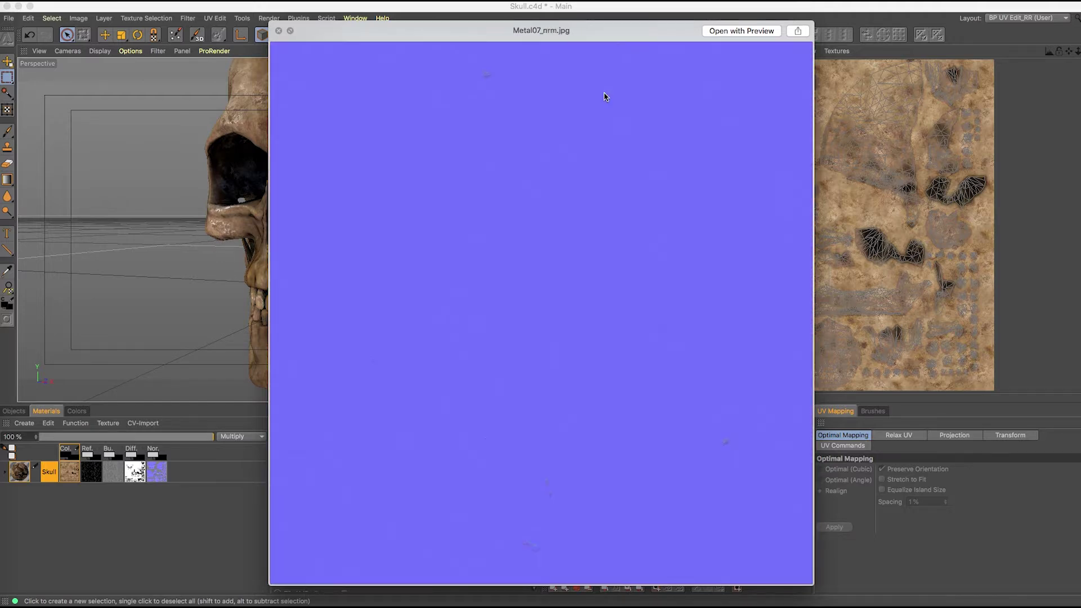
{"action": "key", "text": "Down"}
{"action": "key", "text": "space"}
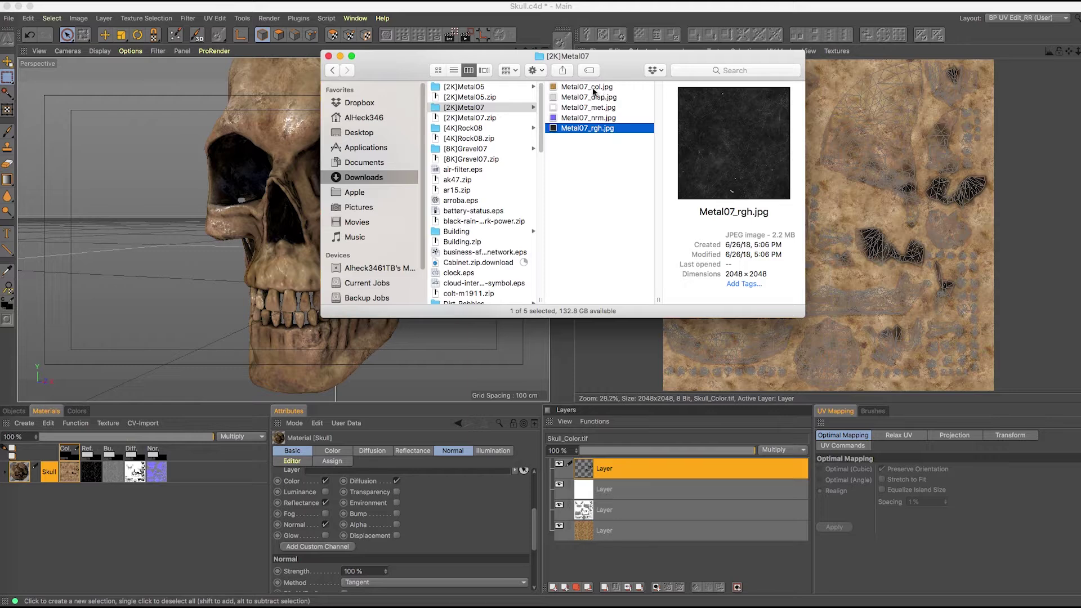
{"action": "left_click", "coordinate": [592, 89]}
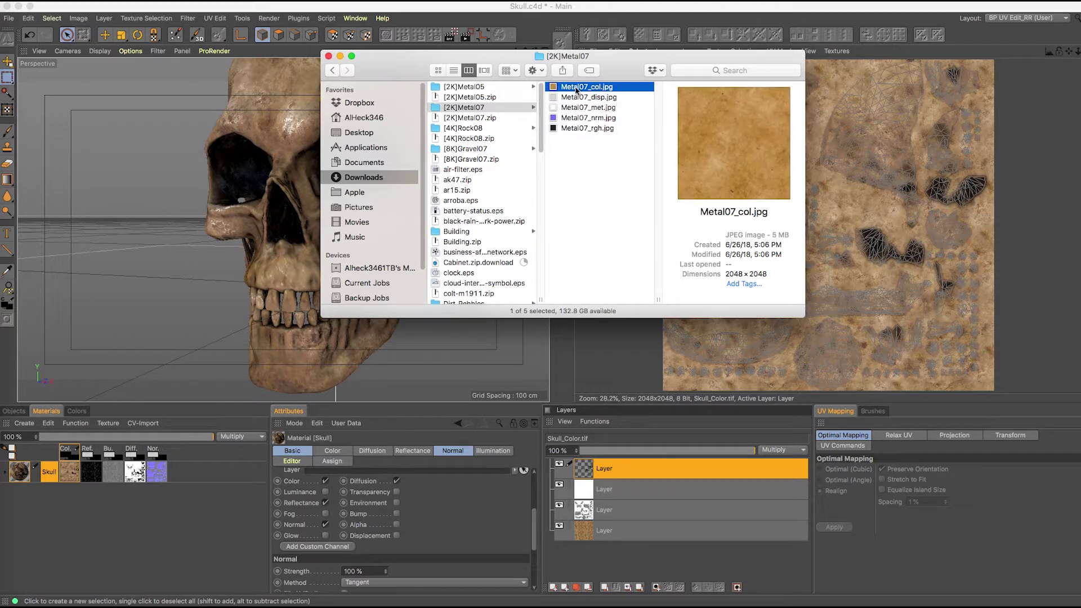
- Load Metal07_col.jpg into the texture view and make it the active texture
{"action": "left_click_drag", "start_coordinate": [576, 89], "coordinate": [971, 151]}
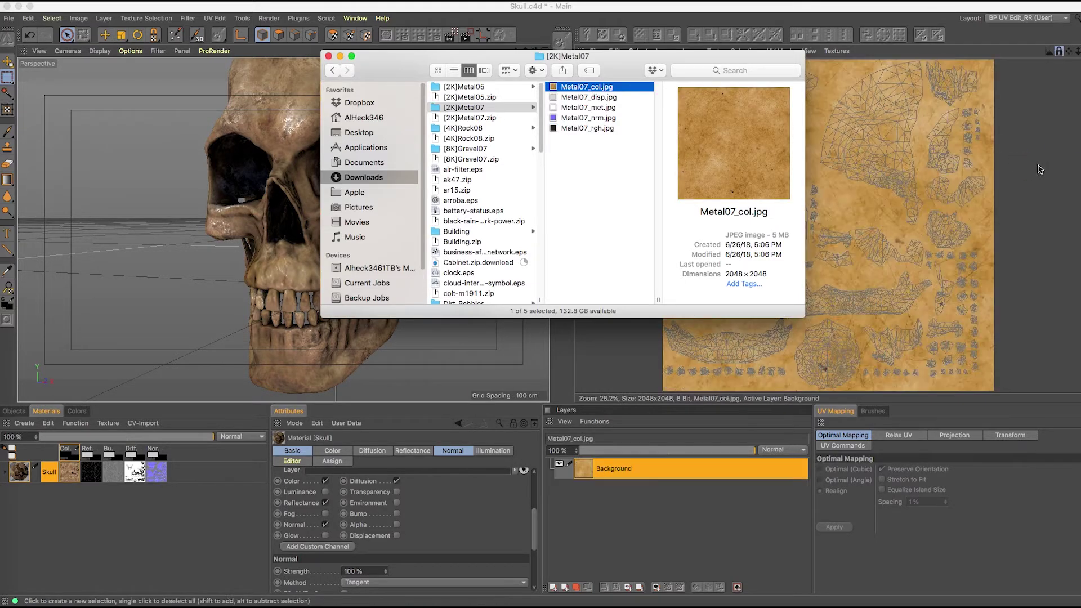
{"action": "left_click_drag", "start_coordinate": [521, 78], "coordinate": [916, 79]}
{"action": "left_click", "coordinate": [683, 104]}
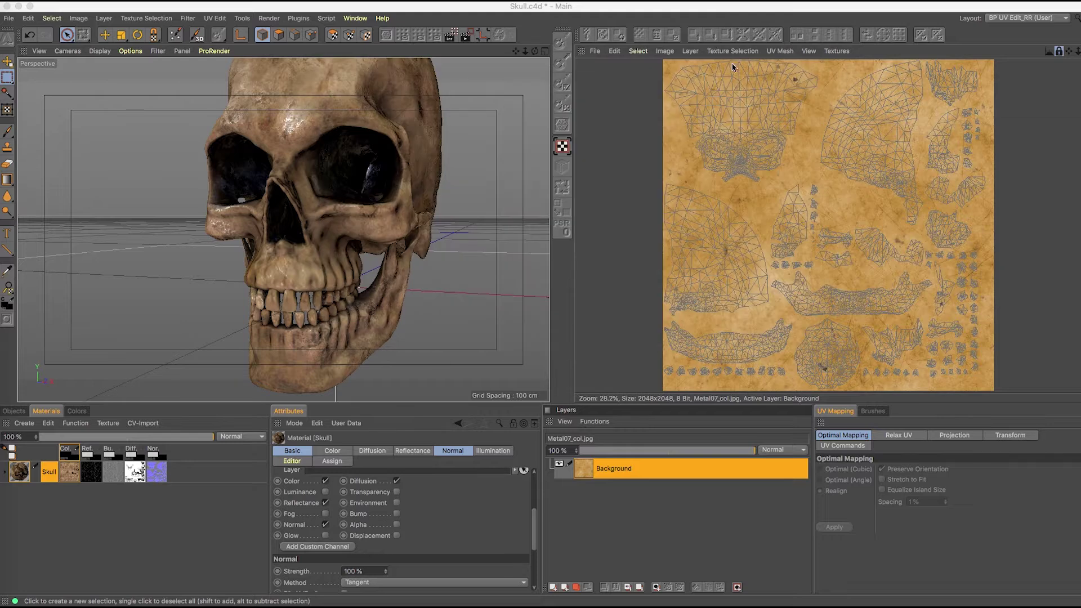
{"action": "left_click", "coordinate": [836, 51]}
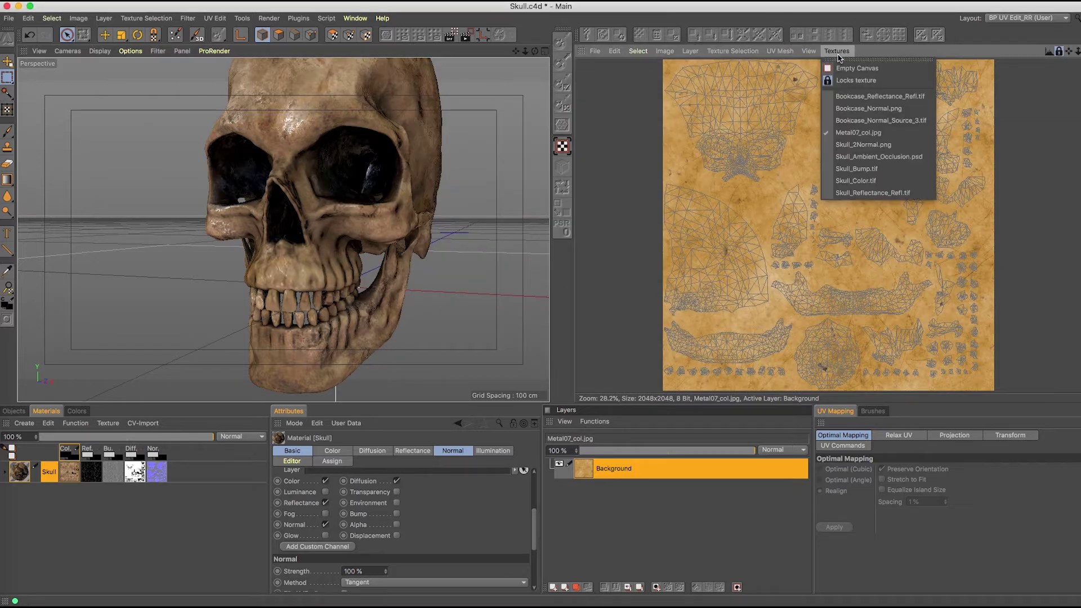
{"action": "left_click", "coordinate": [852, 135]}
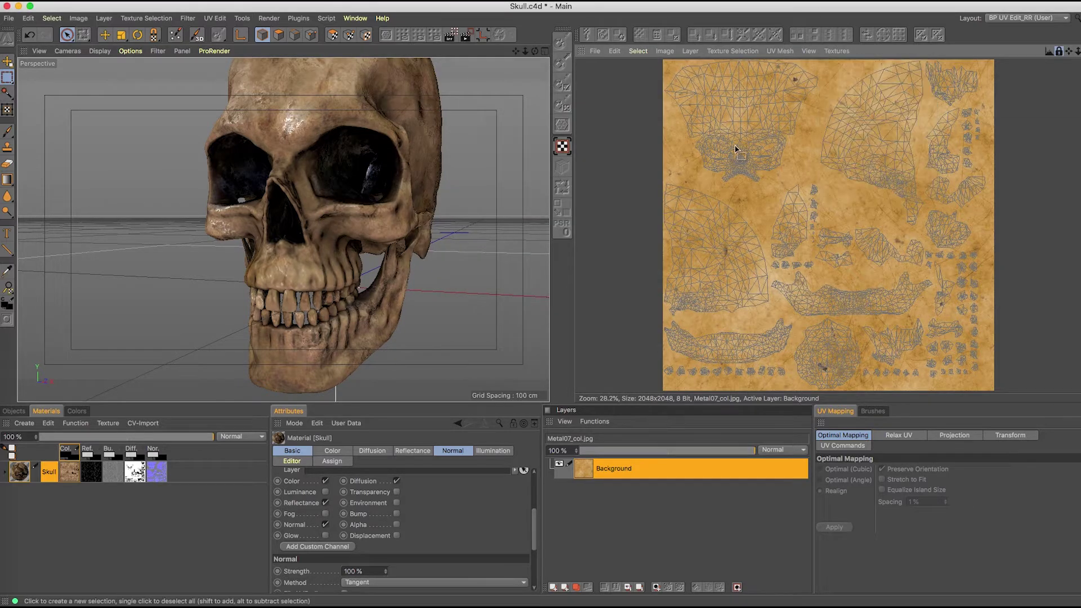
- Copy the entire Metal07_col texture, close it, and return to Skull_Color
{"action": "left_click", "coordinate": [639, 51]}
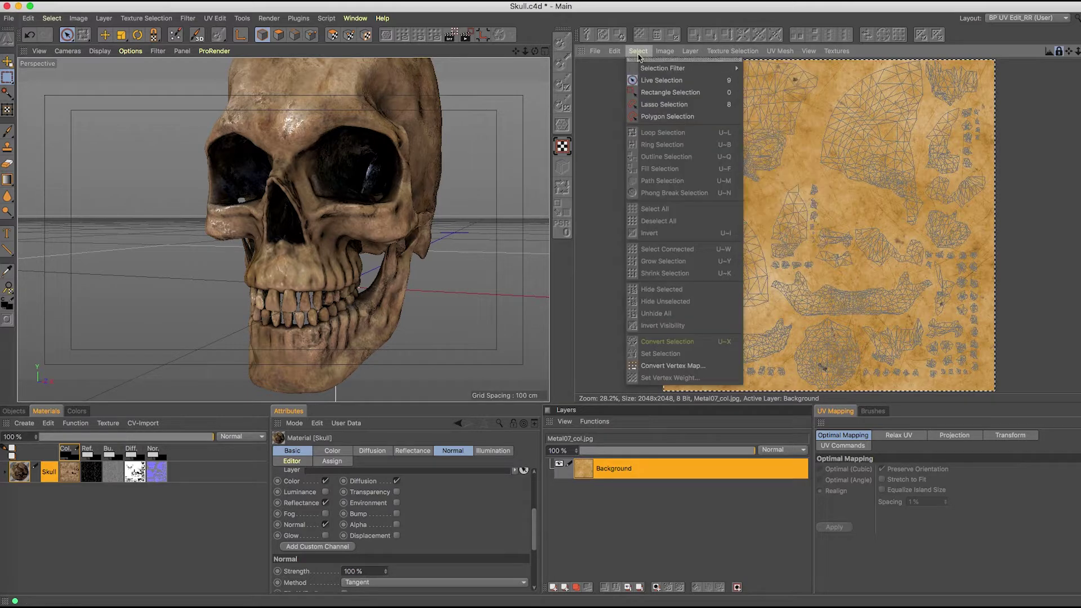
{"action": "mouse_move", "coordinate": [614, 51]}
{"action": "left_click", "coordinate": [624, 122]}
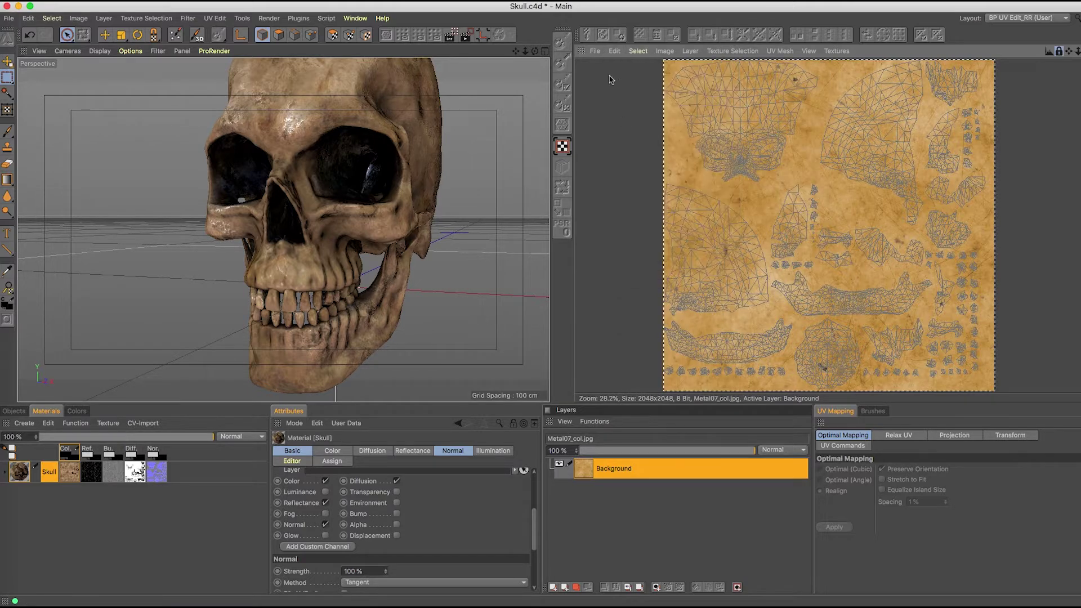
{"action": "left_click", "coordinate": [594, 50]}
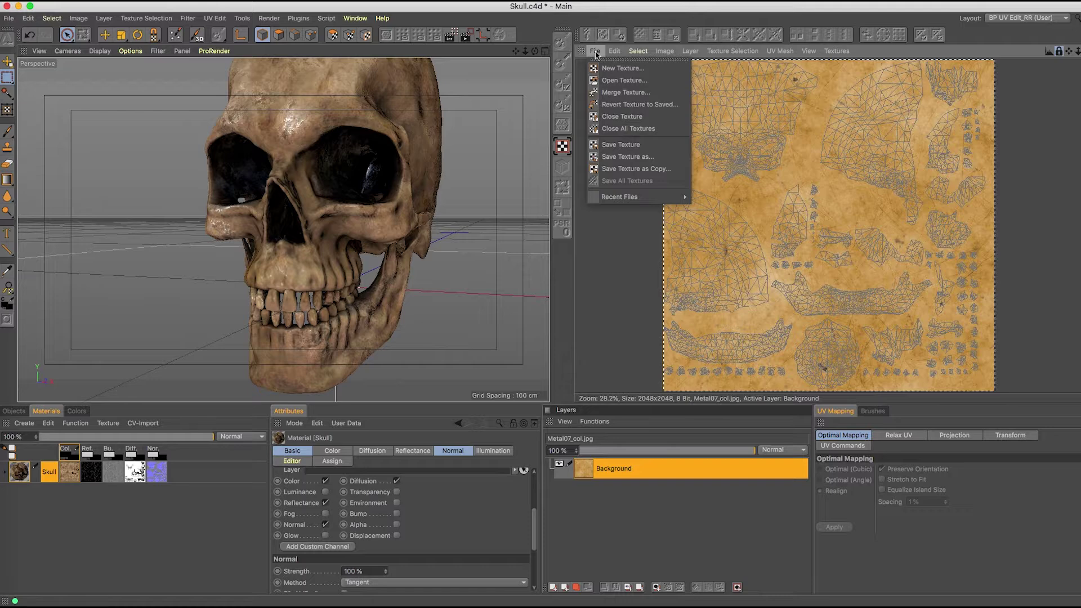
{"action": "left_click", "coordinate": [609, 116]}
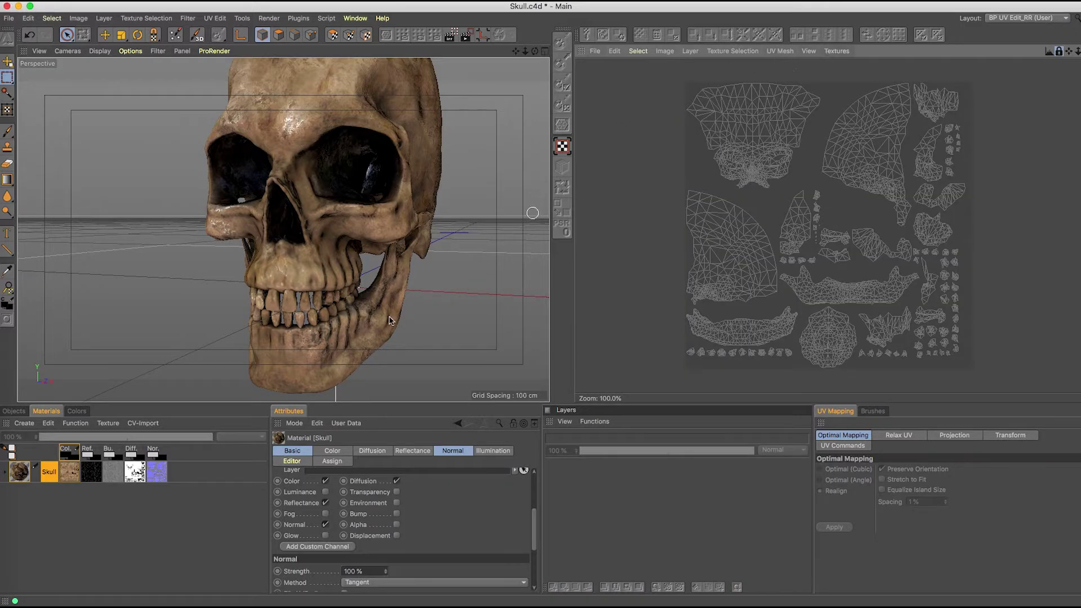
{"action": "left_click", "coordinate": [67, 476]}
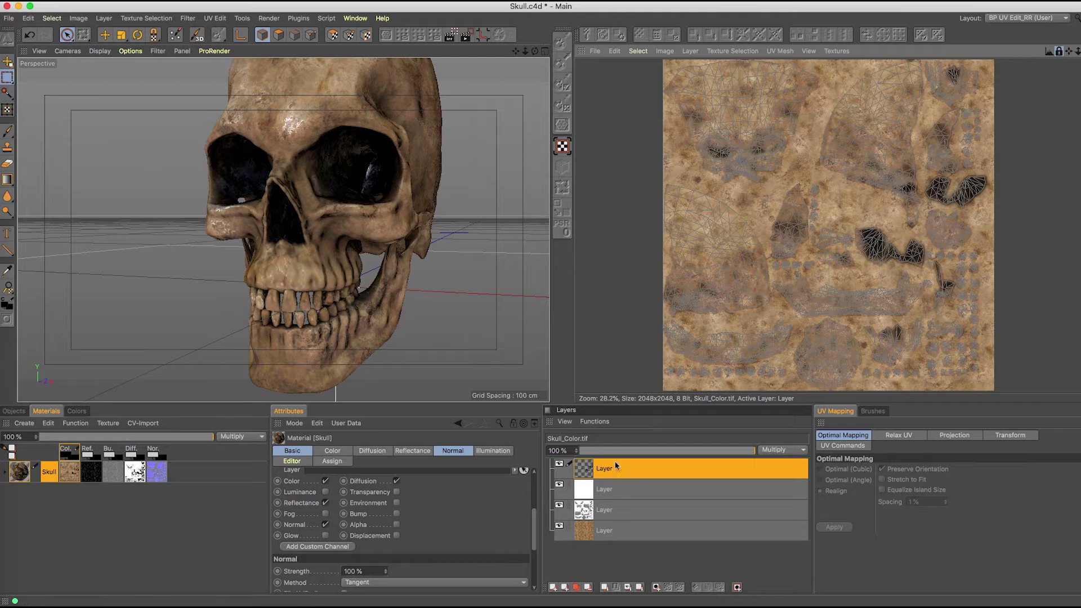
- Paste the Metal07 texture as a new top layer of Skull_Color.tif and check its fit
{"action": "key", "text": "super+v"}
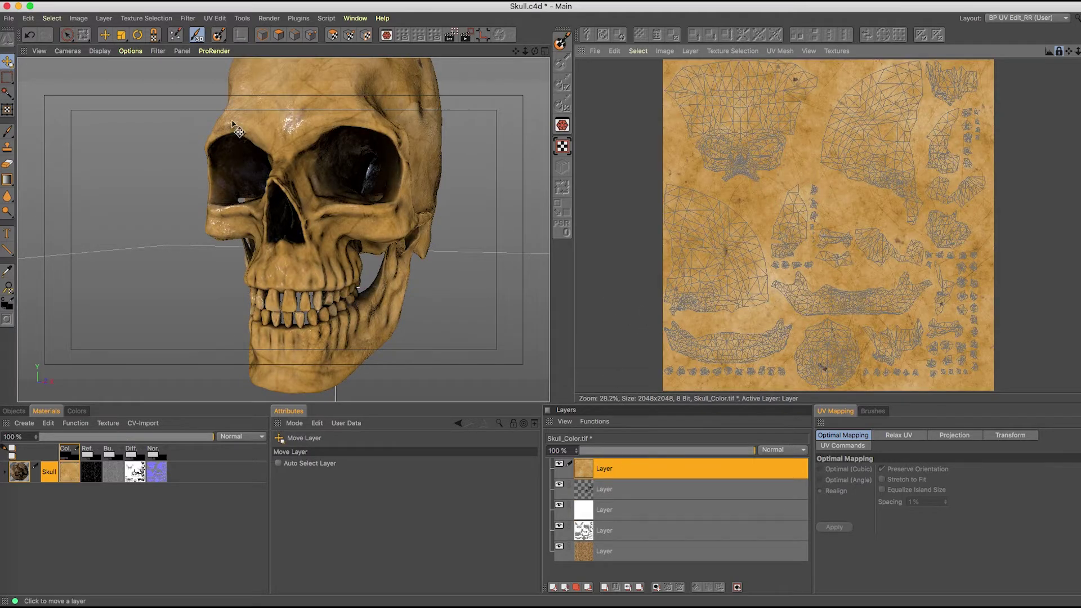
{"action": "left_click", "coordinate": [7, 109]}
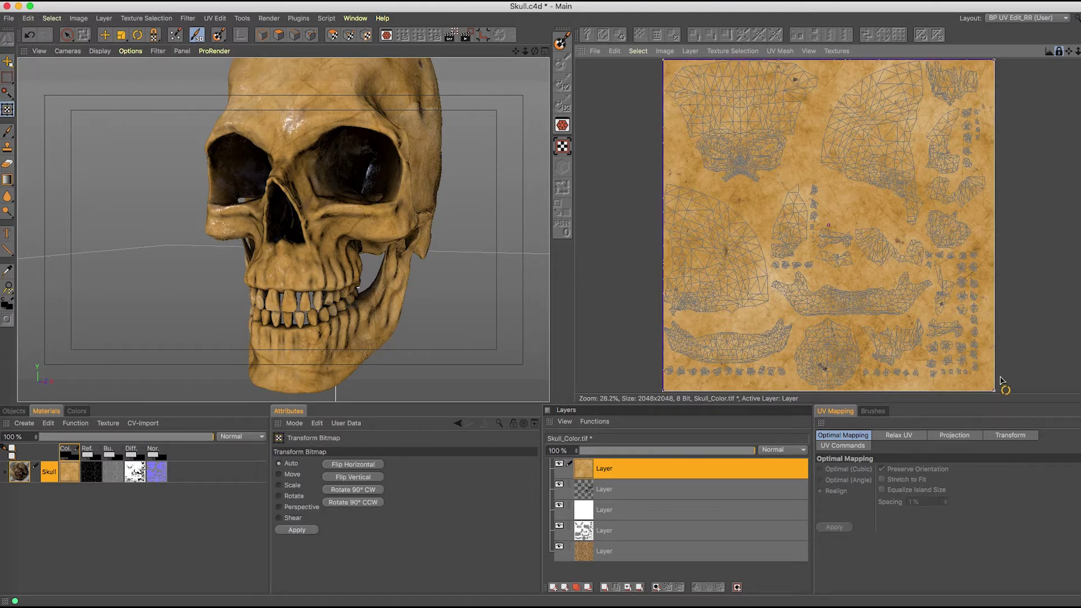
{"action": "key", "text": "e"}
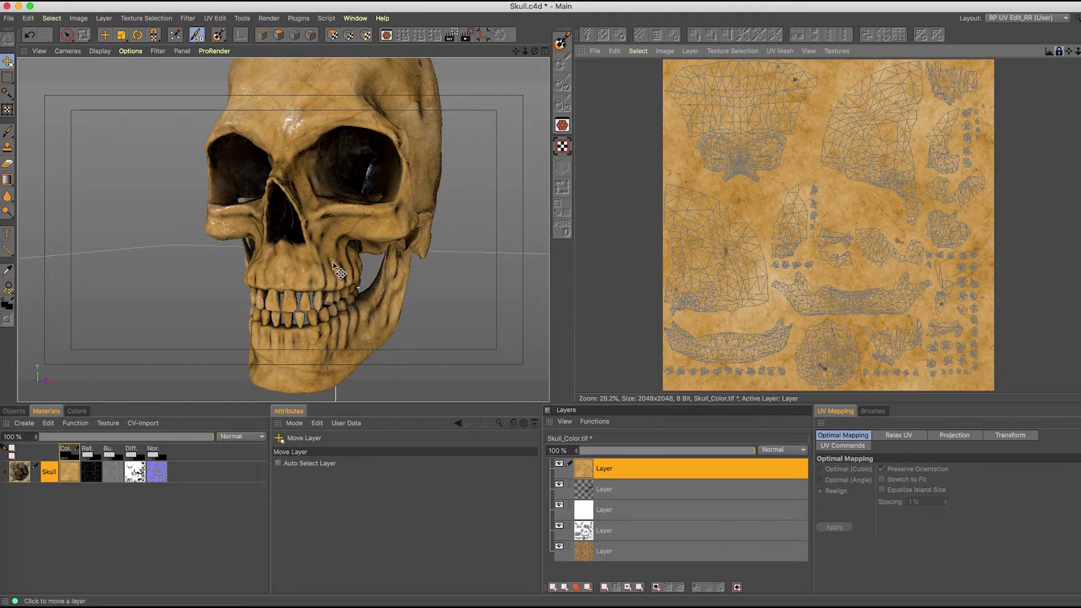
{"action": "scroll", "coordinate": [366, 325], "scroll_direction": "up", "scroll_amount": 5}
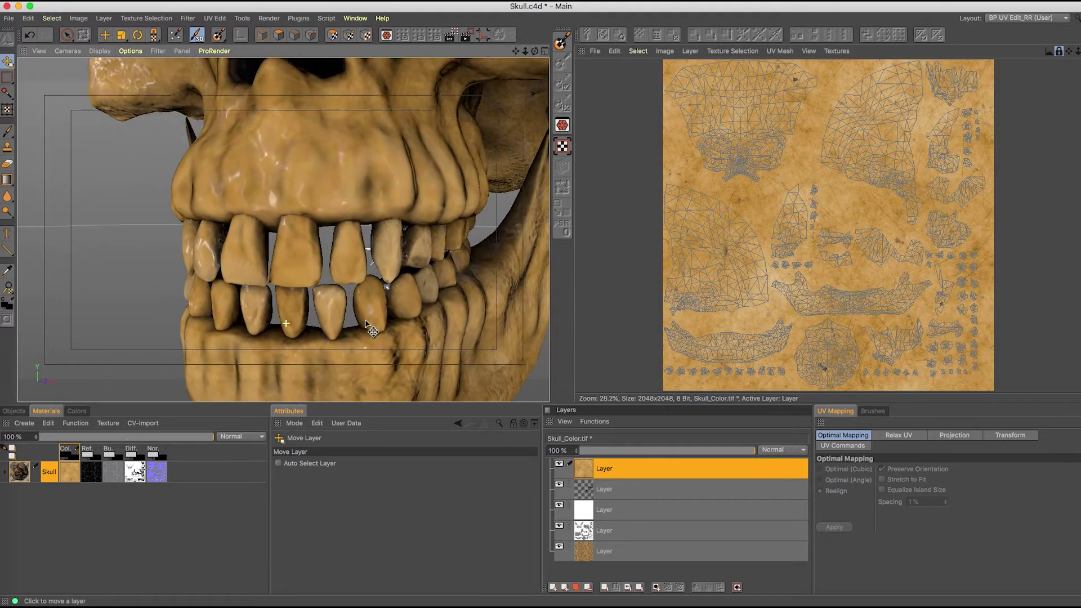
- Zoom in on the teeth and select the polygons of two teeth in Polygon mode
{"action": "scroll", "coordinate": [366, 325], "scroll_direction": "up", "scroll_amount": 2}
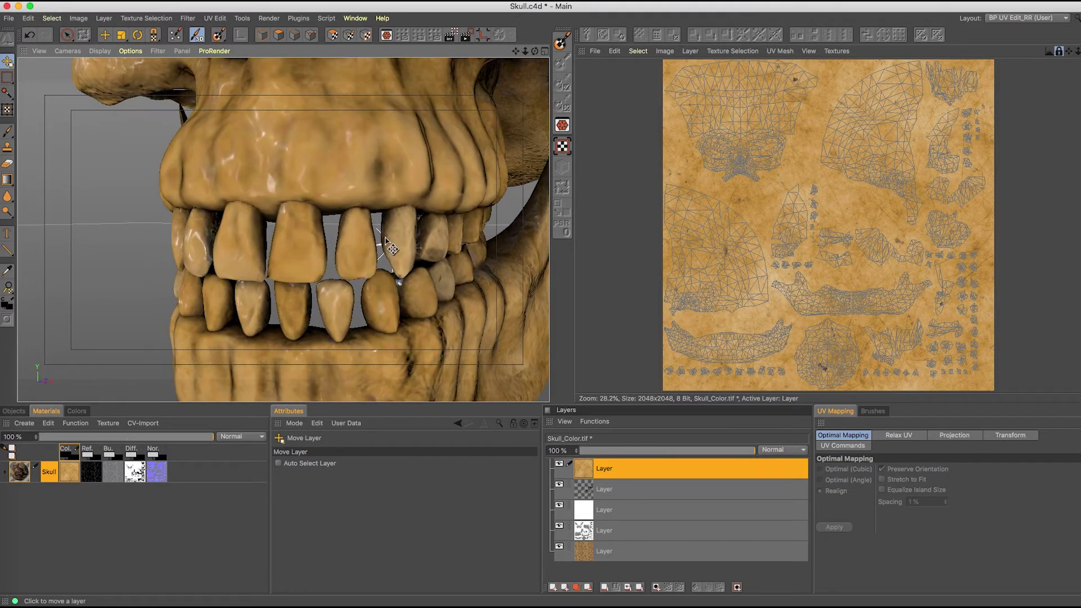
{"action": "scroll", "coordinate": [388, 245], "scroll_direction": "up", "scroll_amount": 2}
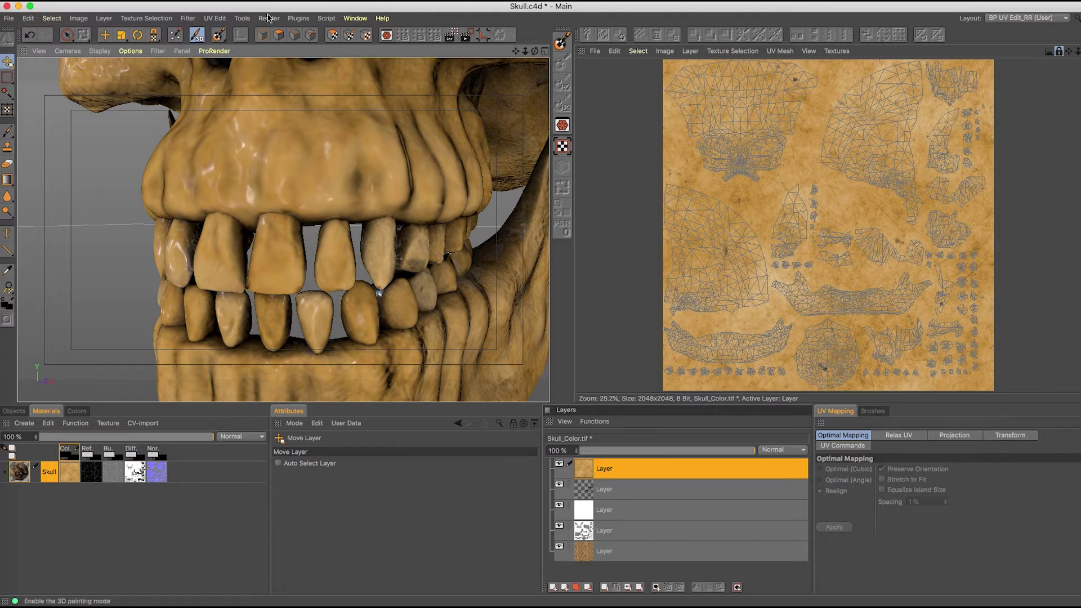
{"action": "key", "text": "9"}
{"action": "key", "text": "Return"}
{"action": "left_click", "coordinate": [337, 264]}
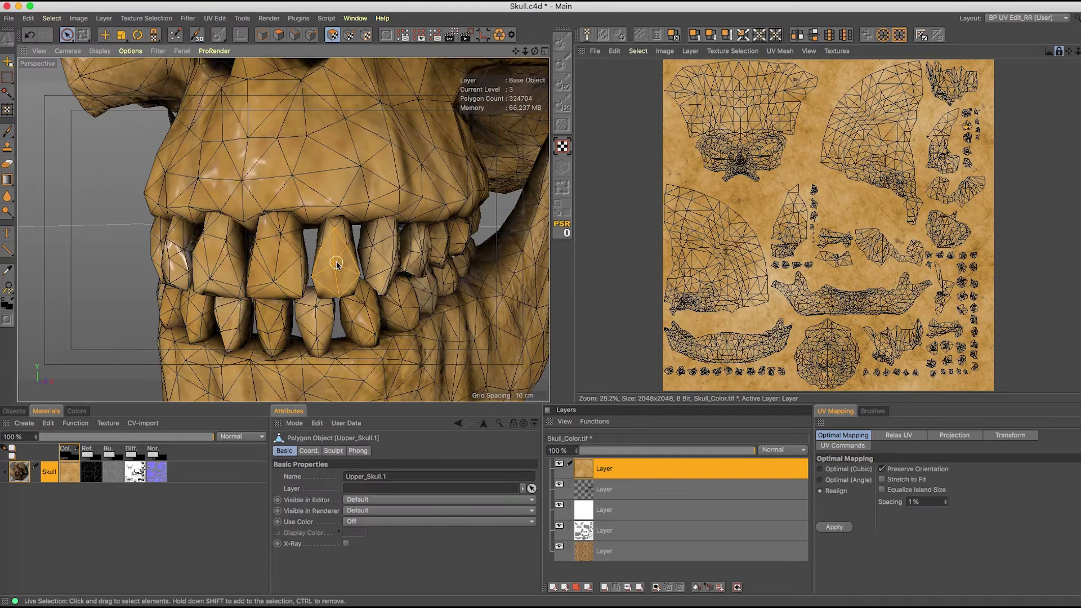
{"action": "left_click", "coordinate": [403, 306], "text": "shift"}
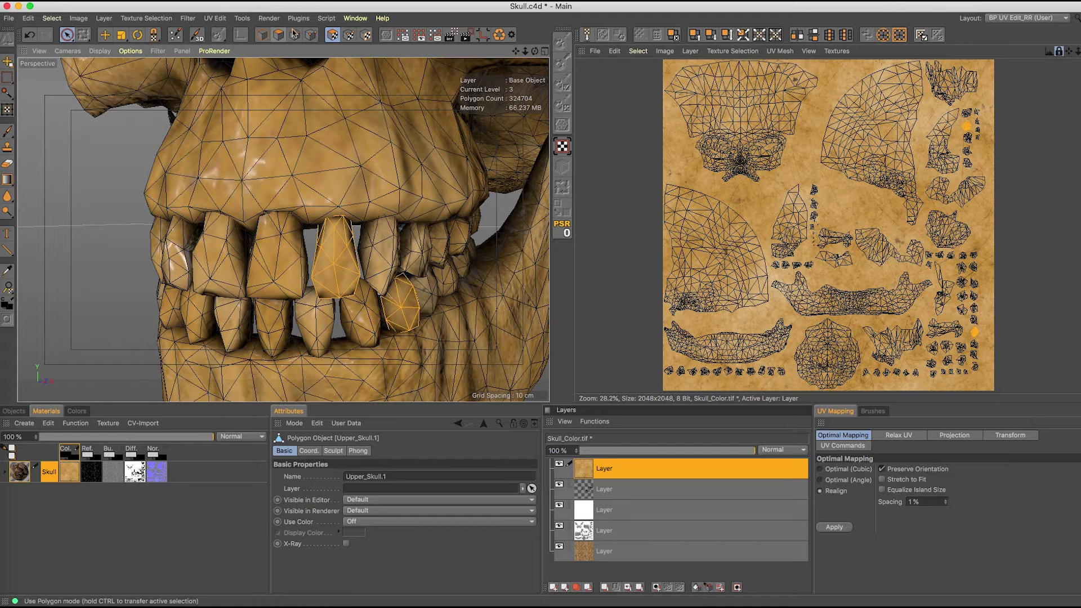
{"action": "left_click", "coordinate": [147, 18]}
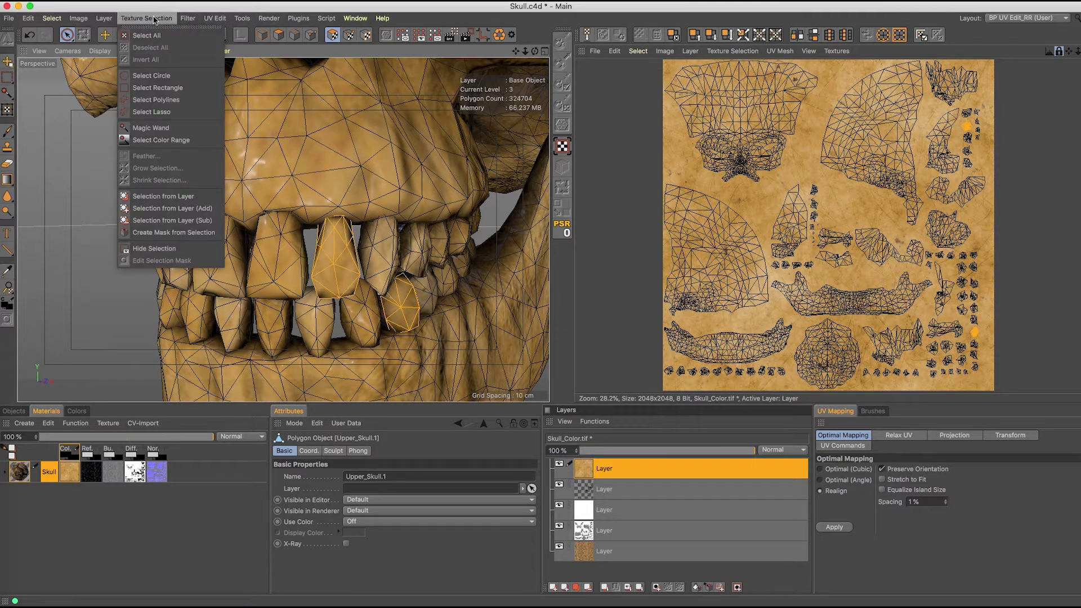
- Turn the two selected teeth into a texture selection and check it in the UV view
{"action": "left_click", "coordinate": [171, 233]}
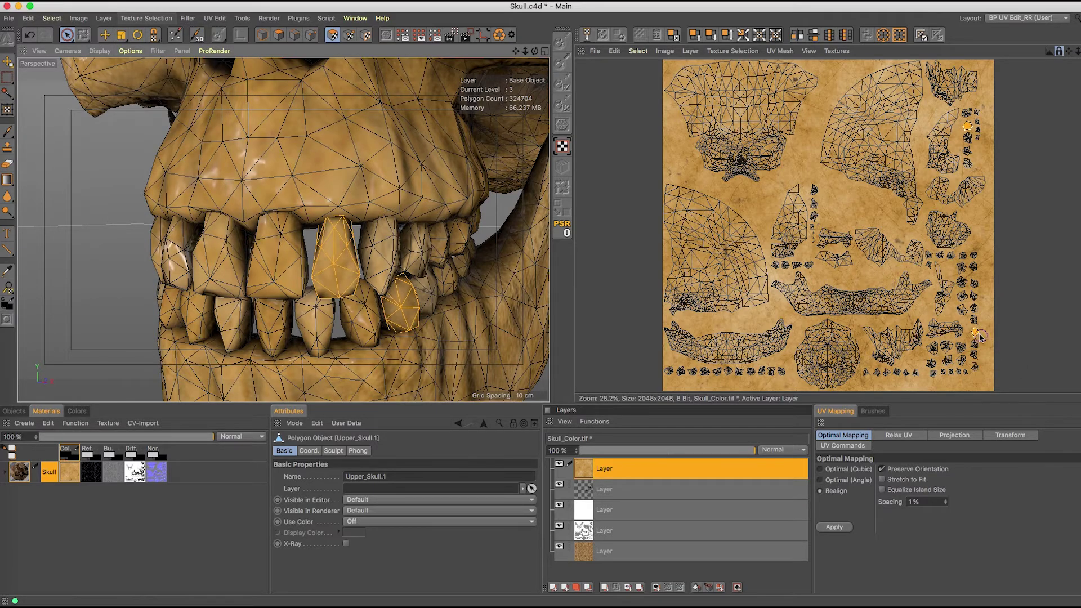
{"action": "scroll", "coordinate": [980, 337], "scroll_direction": "up", "scroll_amount": 10}
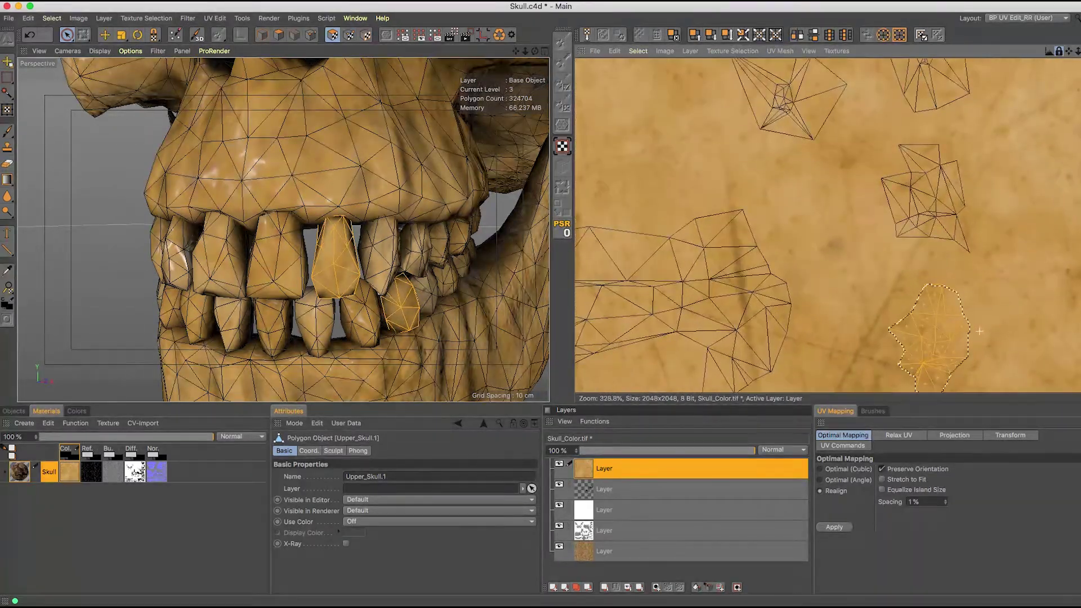
{"action": "scroll", "coordinate": [980, 330], "scroll_direction": "down", "scroll_amount": 12}
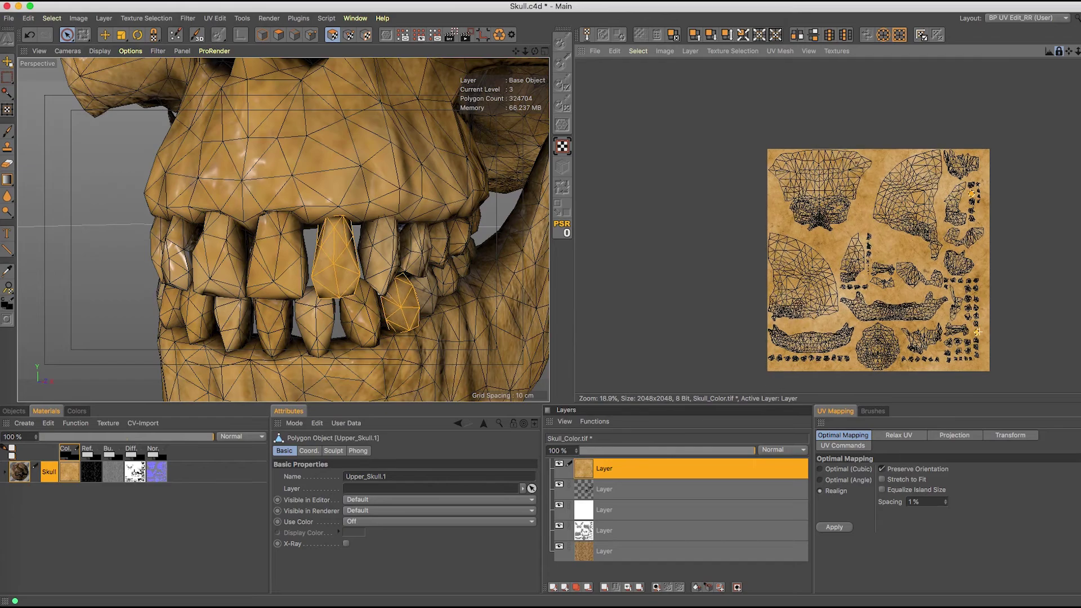
{"action": "scroll", "coordinate": [979, 332], "scroll_direction": "up", "scroll_amount": 2}
{"action": "scroll", "coordinate": [979, 331], "scroll_direction": "down", "scroll_amount": 1}
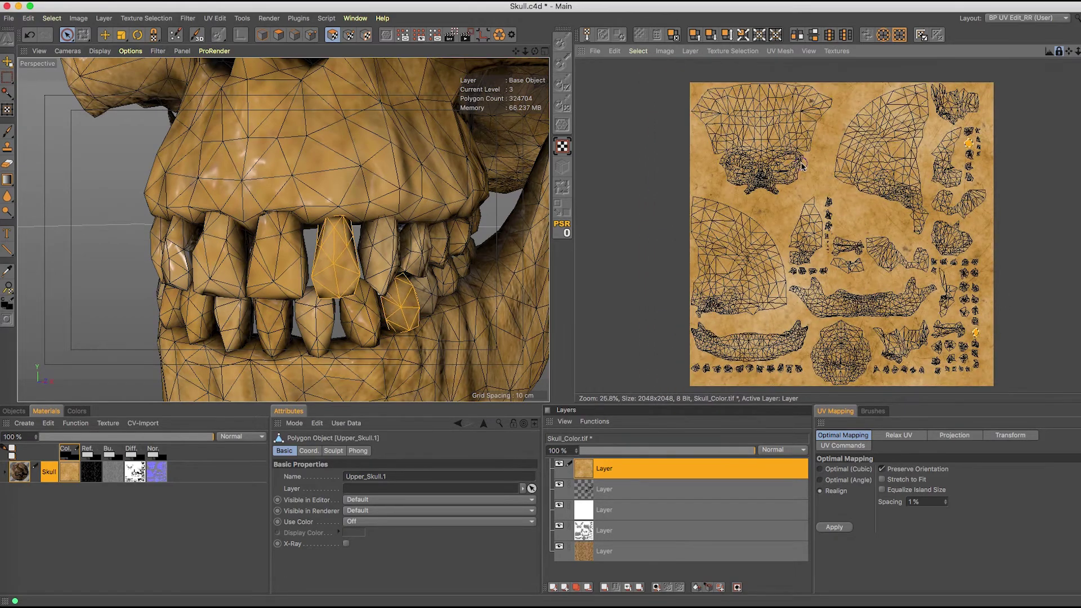
{"action": "scroll", "coordinate": [962, 123], "scroll_direction": "up", "scroll_amount": 2}
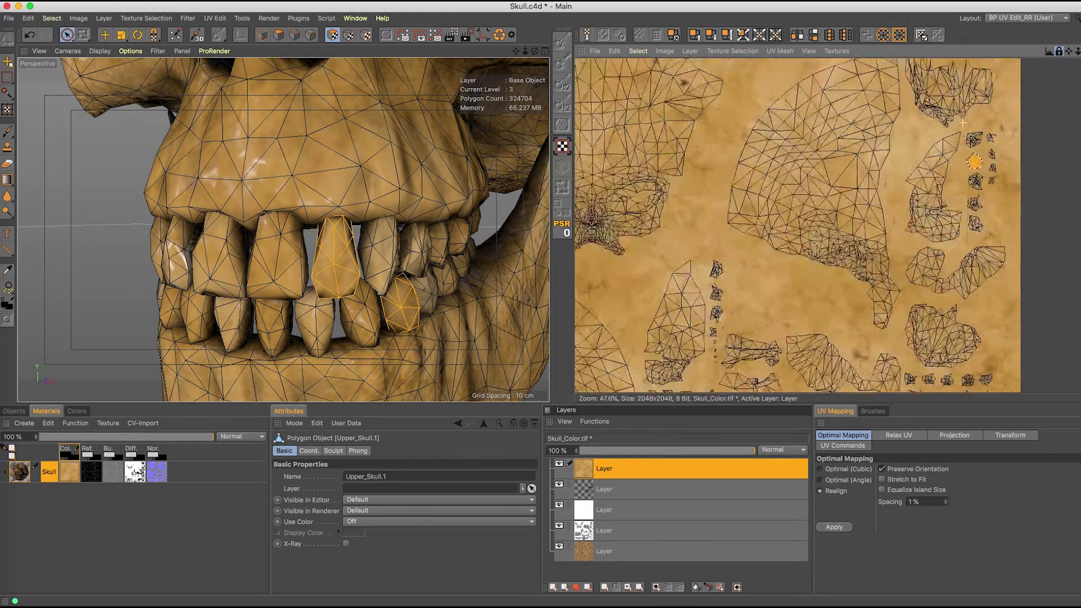
{"action": "scroll", "coordinate": [963, 123], "scroll_direction": "up", "scroll_amount": 1}
{"action": "scroll", "coordinate": [940, 152], "scroll_direction": "down", "scroll_amount": 3}
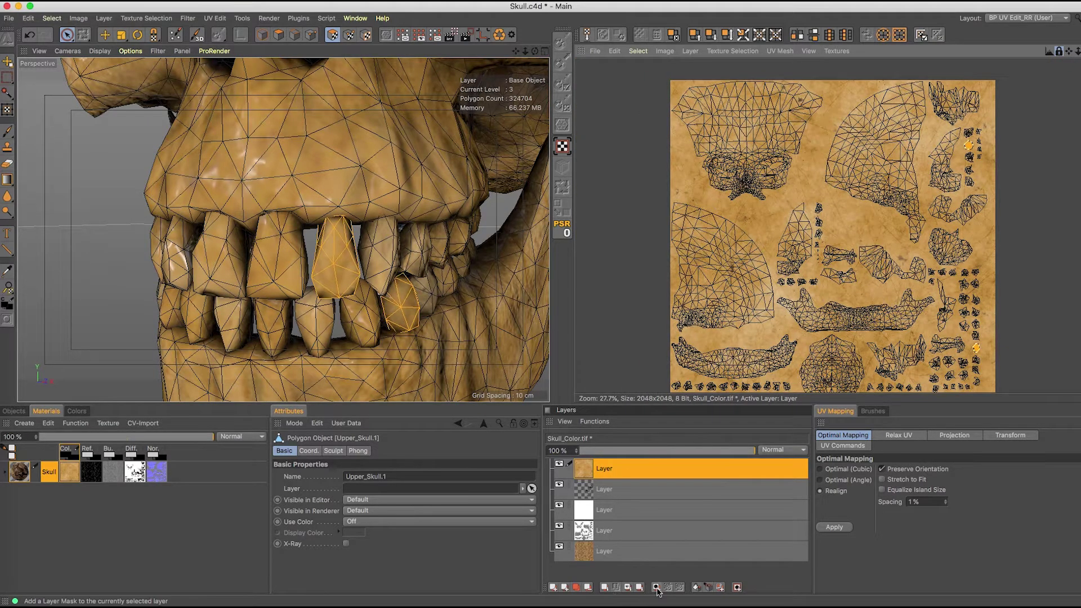
- Add a layer mask to the top Metal07 layer so only the two teeth turn gold
{"action": "left_click", "coordinate": [615, 587]}
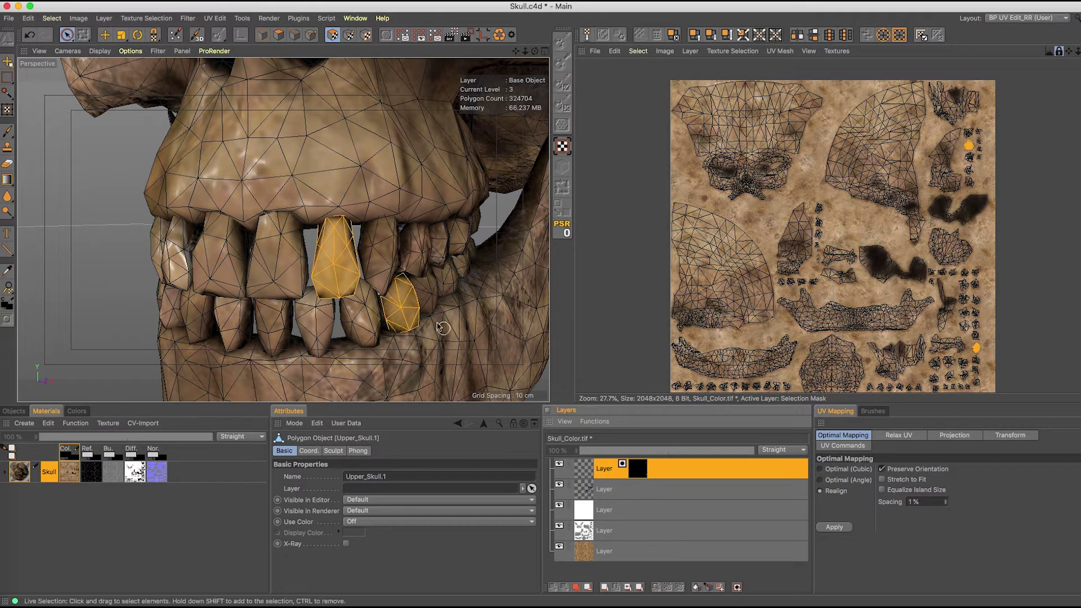
{"action": "left_click", "coordinate": [7, 77]}
{"action": "left_click_drag", "start_coordinate": [269, 240], "coordinate": [248, 231], "text": "alt"}
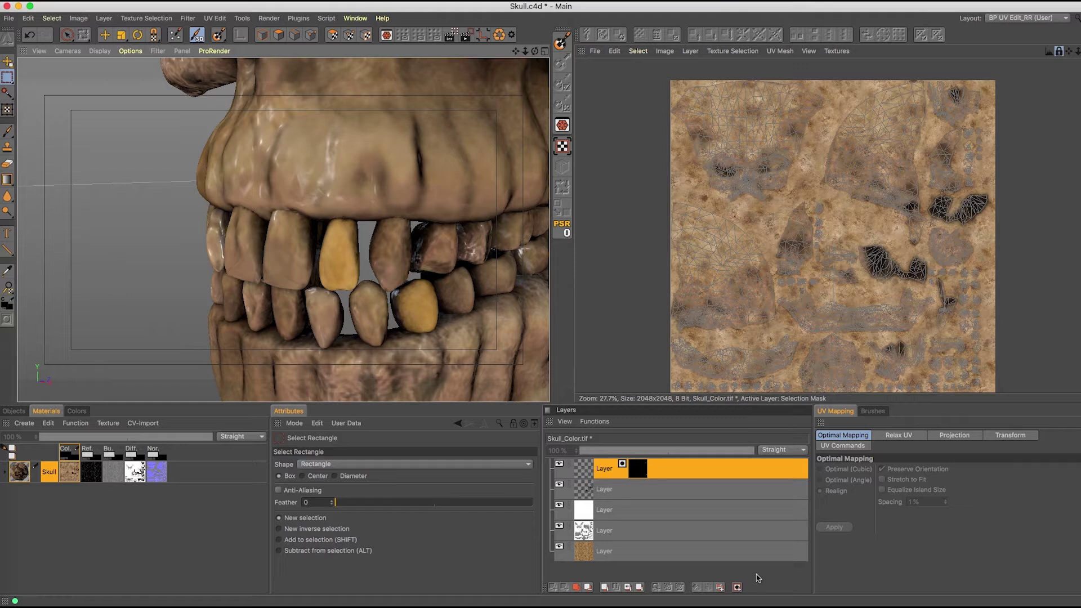
{"action": "left_click", "coordinate": [678, 470]}
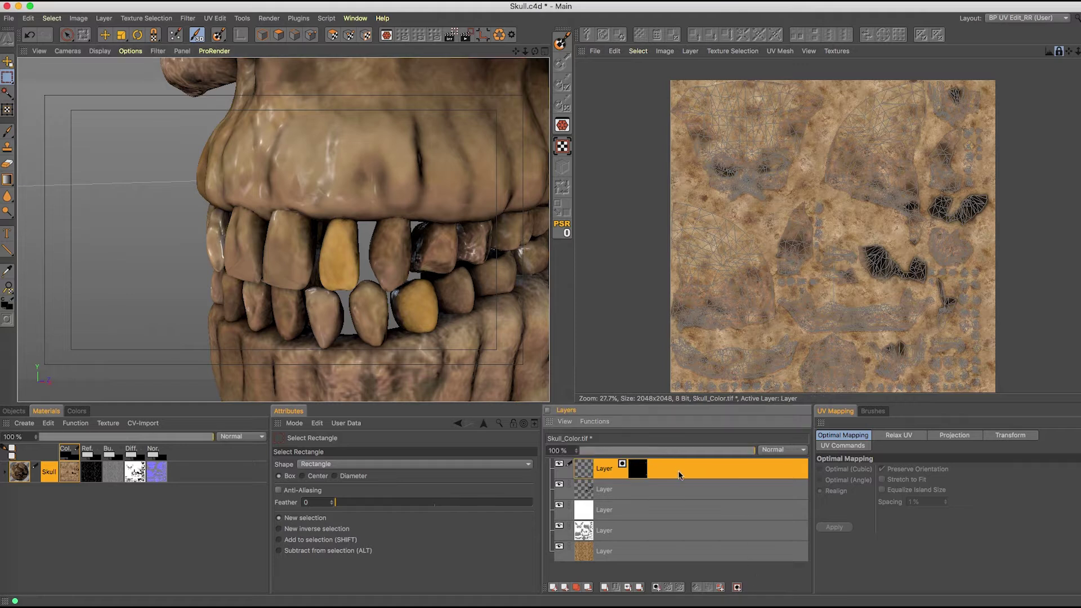
- Create a new layer set and move the masked Metal07 layer into it
{"action": "left_click", "coordinate": [563, 588]}
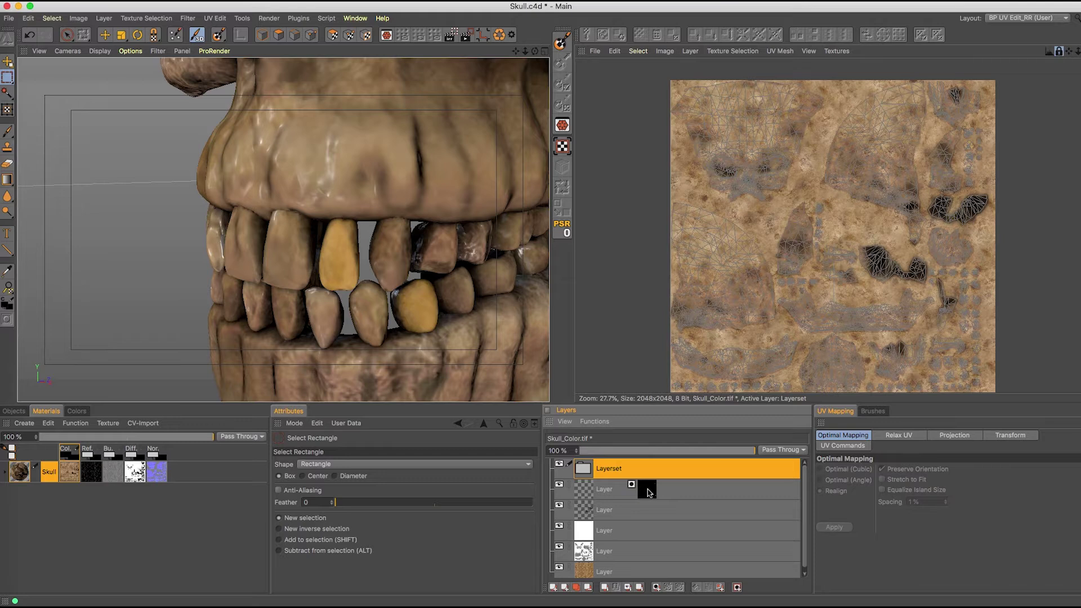
{"action": "left_click", "coordinate": [647, 489]}
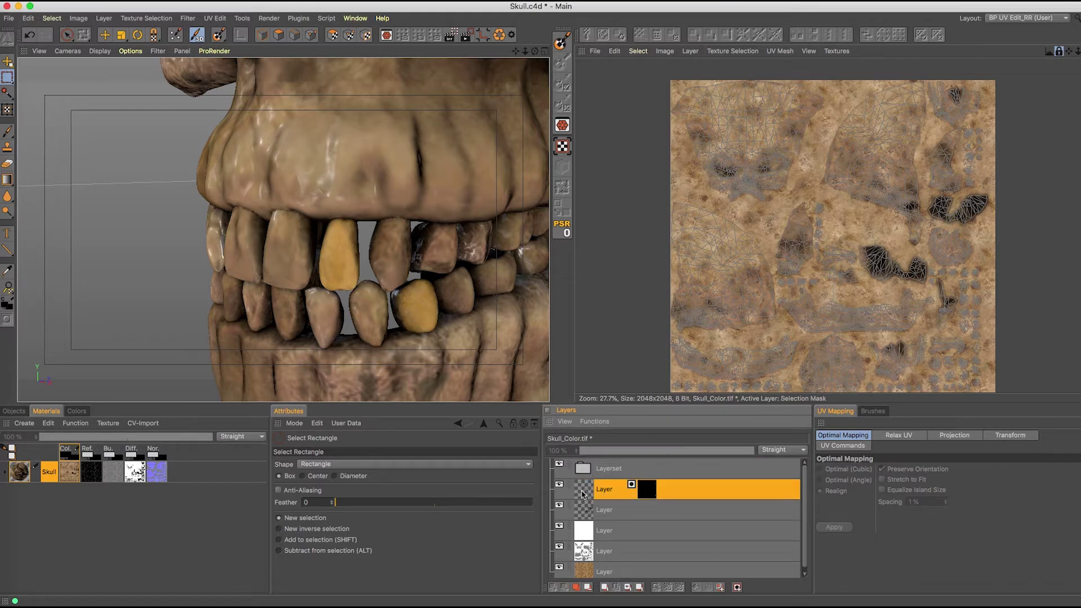
{"action": "left_click_drag", "start_coordinate": [584, 493], "coordinate": [610, 474]}
{"action": "left_click", "coordinate": [550, 469]}
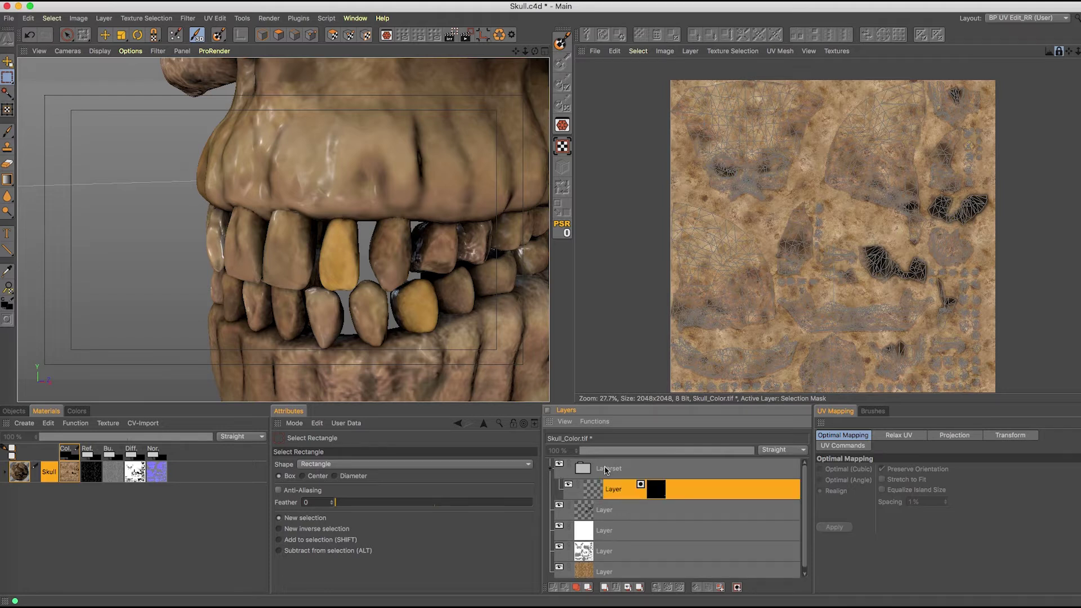
- Toggle the layer set's visibility to compare, then select the nested layer's mask
{"action": "left_click", "coordinate": [605, 471]}
{"action": "left_click", "coordinate": [559, 465]}
{"action": "left_click", "coordinate": [559, 465]}
{"action": "left_click", "coordinate": [559, 465]}
{"action": "left_click", "coordinate": [559, 465]}
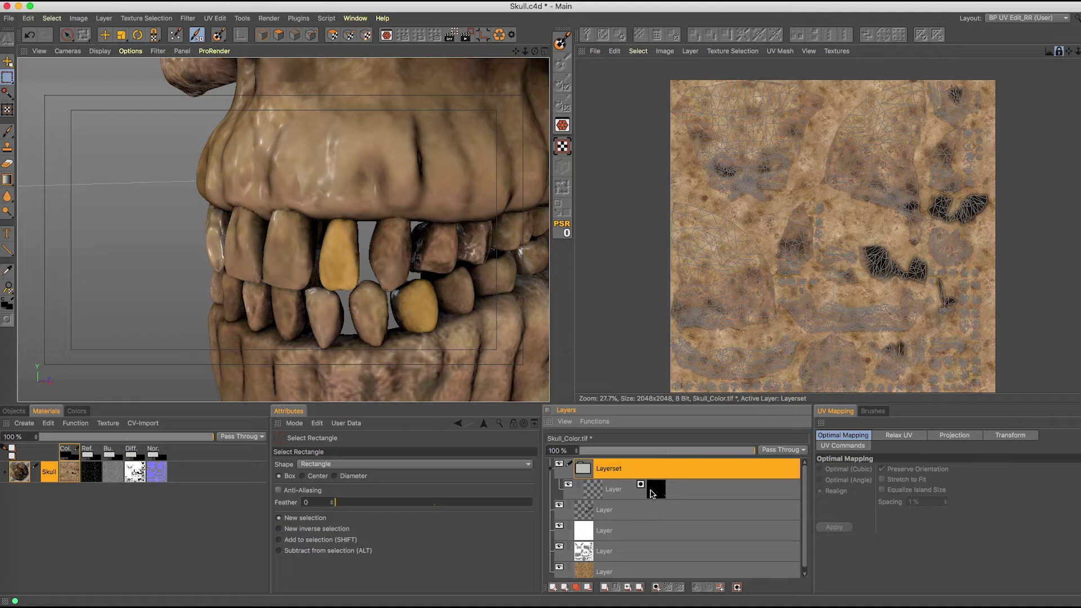
{"action": "left_click", "coordinate": [656, 490]}
- Move the mask onto the layer set, then tint the tooth layer with Hue -53, Saturation 36
{"action": "left_click_drag", "start_coordinate": [660, 493], "coordinate": [651, 471]}
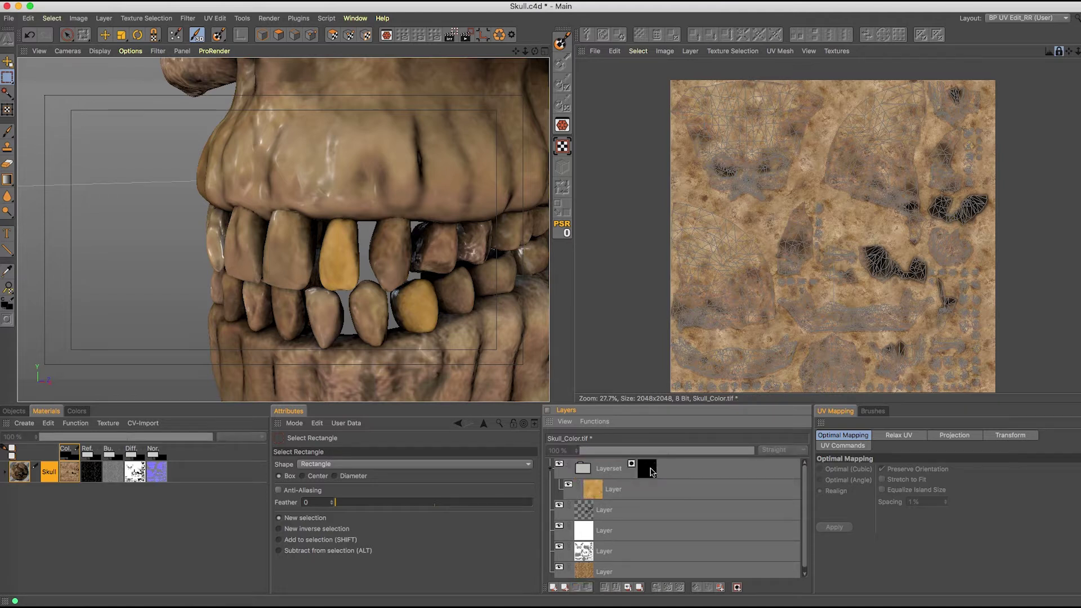
{"action": "left_click", "coordinate": [591, 490]}
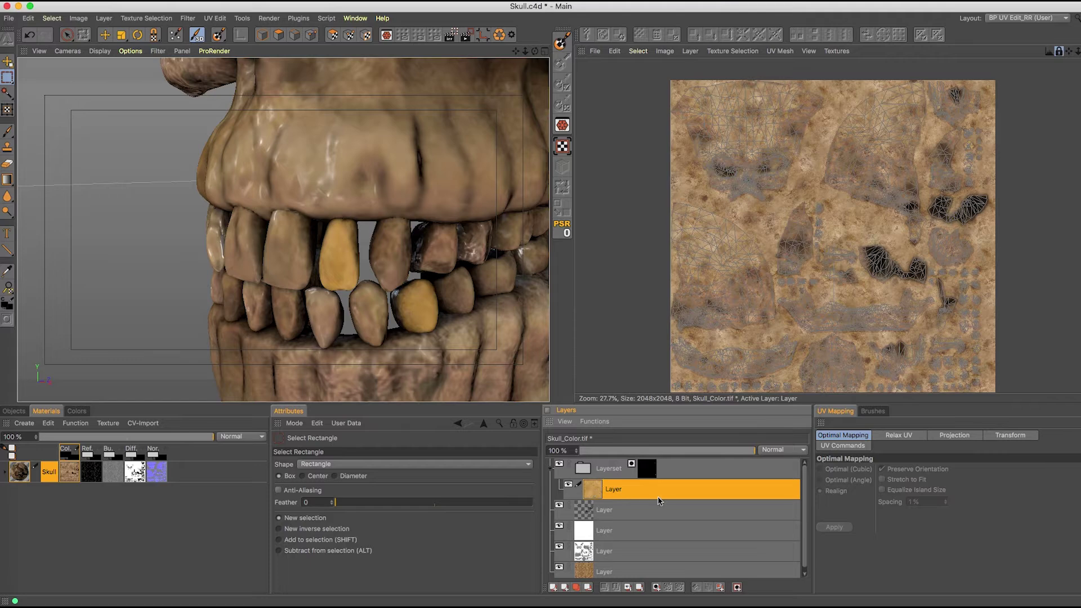
{"action": "left_click", "coordinate": [243, 18]}
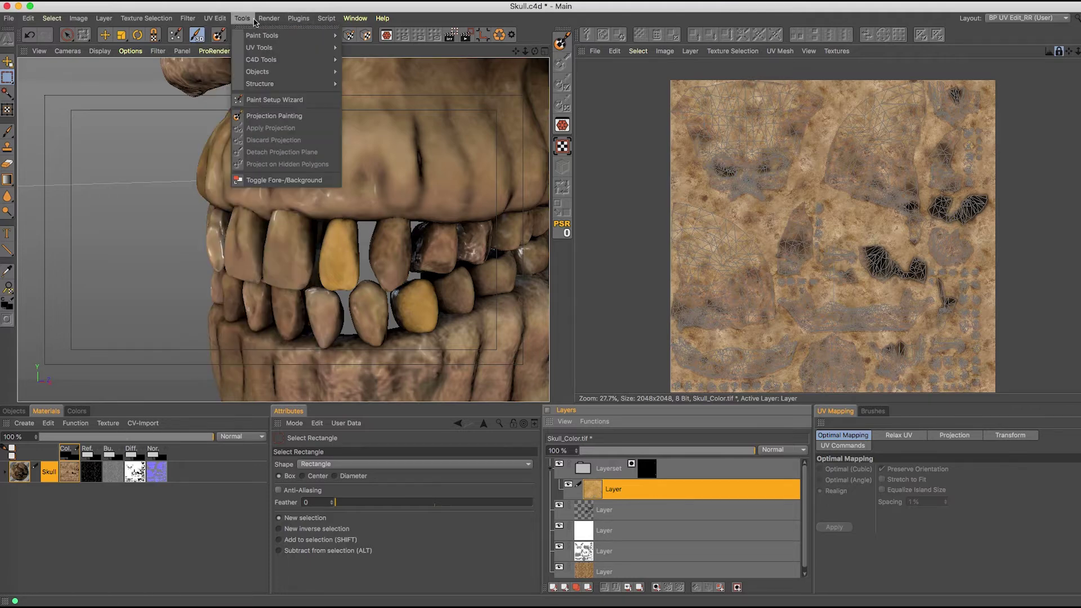
{"action": "mouse_move", "coordinate": [273, 63]}
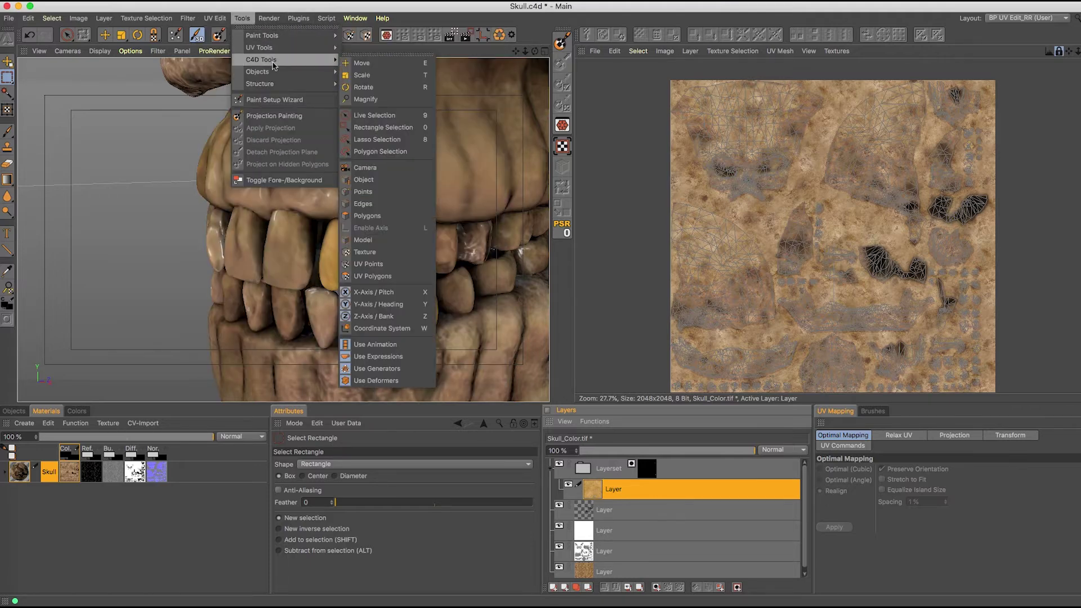
{"action": "mouse_move", "coordinate": [196, 21]}
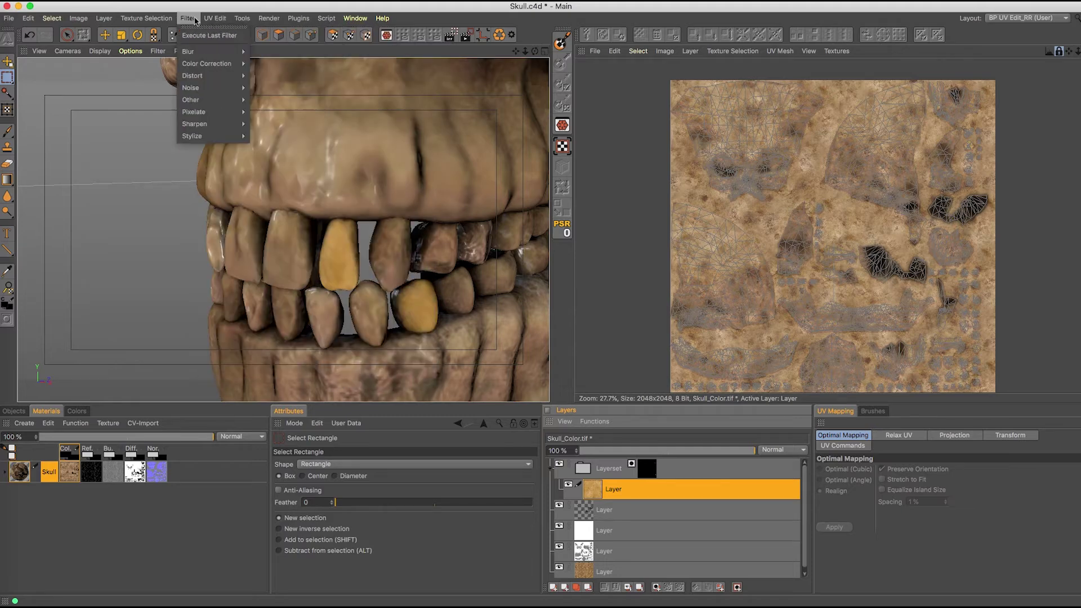
{"action": "mouse_move", "coordinate": [210, 68]}
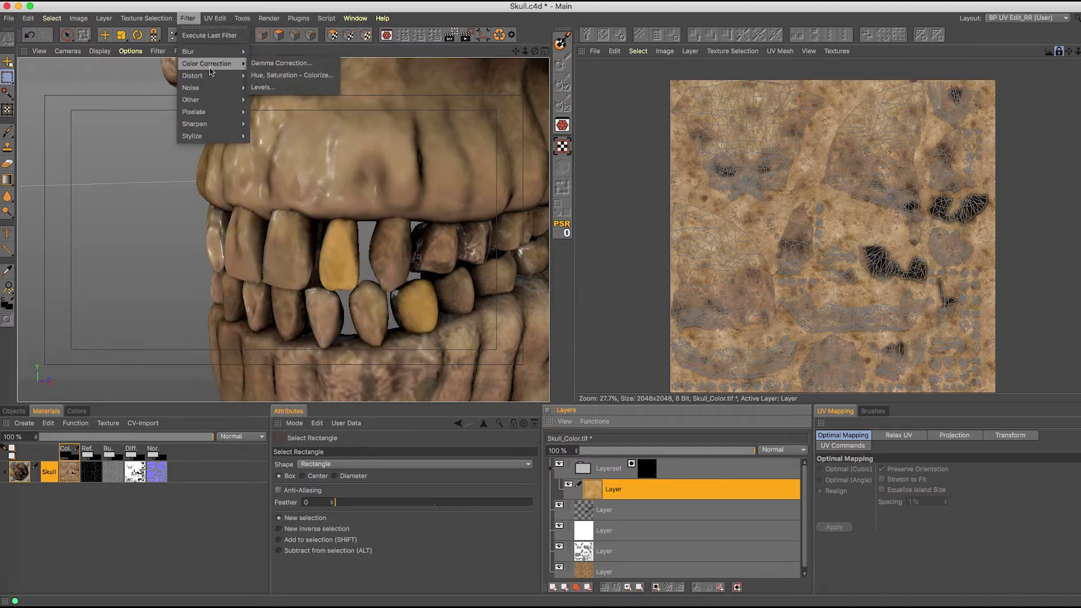
{"action": "left_click", "coordinate": [273, 76]}
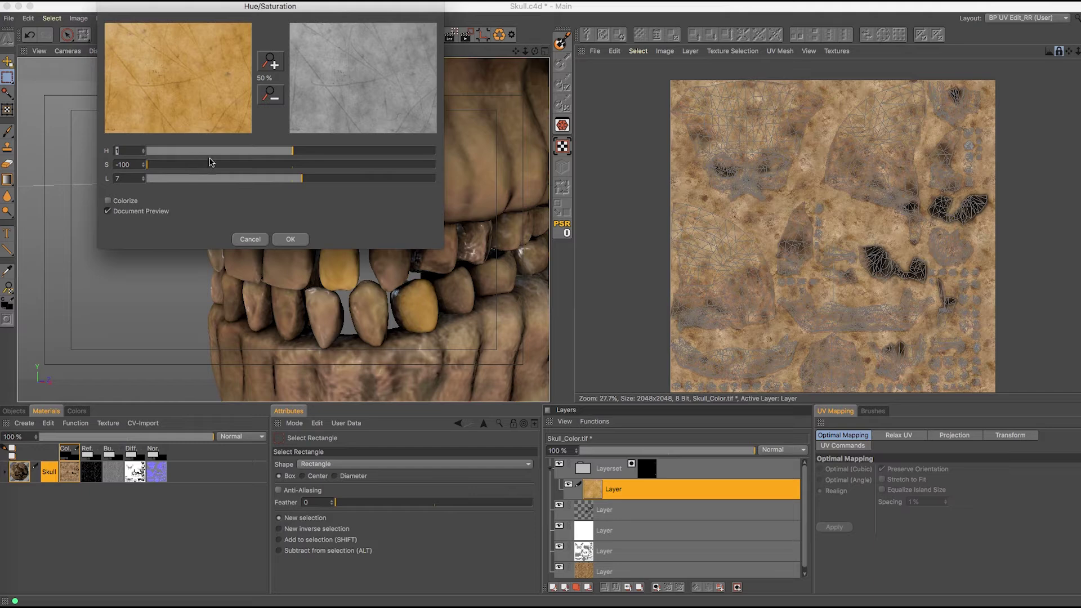
{"action": "left_click_drag", "start_coordinate": [309, 166], "coordinate": [351, 168]}
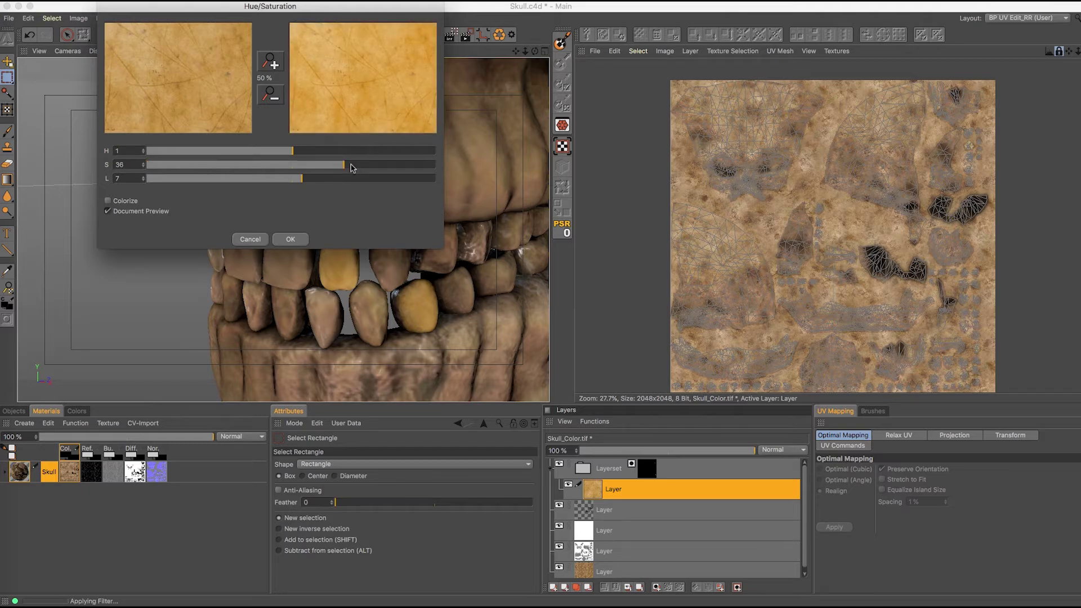
{"action": "left_click", "coordinate": [250, 152]}
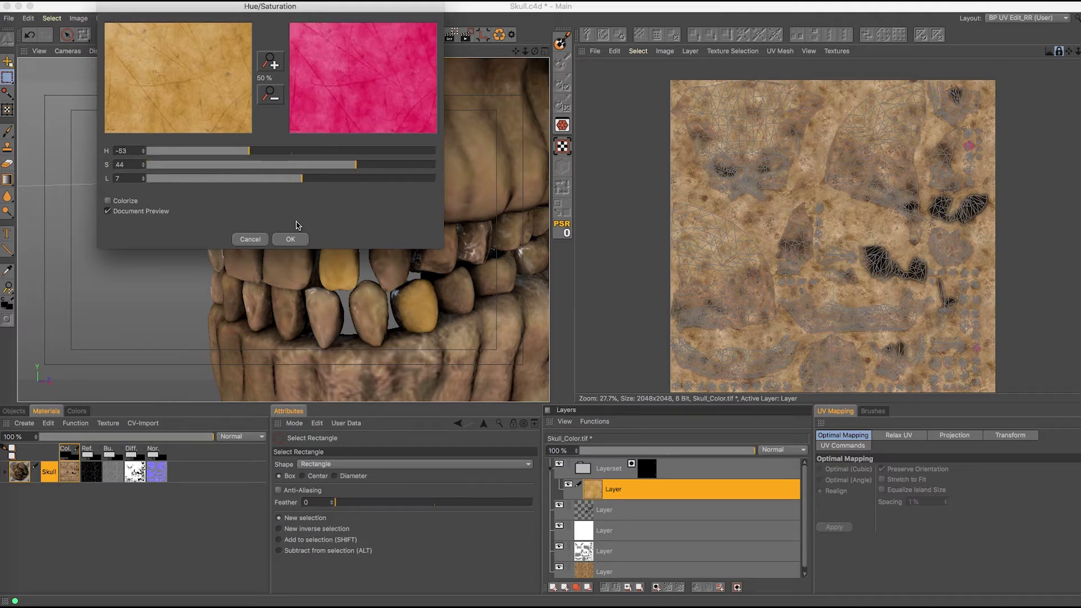
{"action": "left_click", "coordinate": [289, 239]}
- Compare the pink teeth, undo the hue change, and switch to the reflectance texture
{"action": "left_click_drag", "start_coordinate": [315, 256], "coordinate": [337, 267], "text": "alt"}
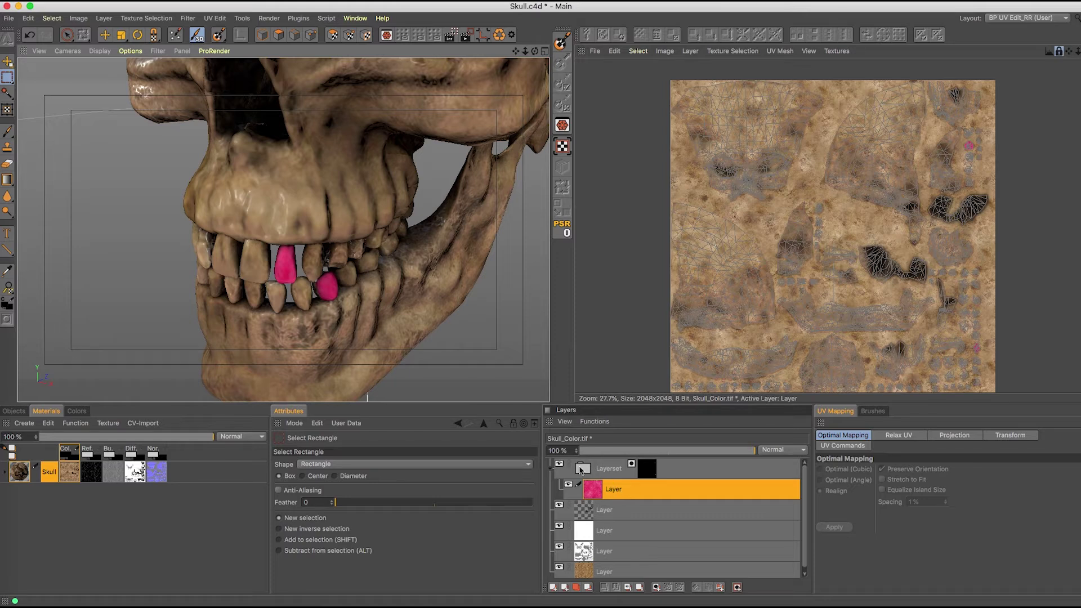
{"action": "left_click", "coordinate": [559, 464]}
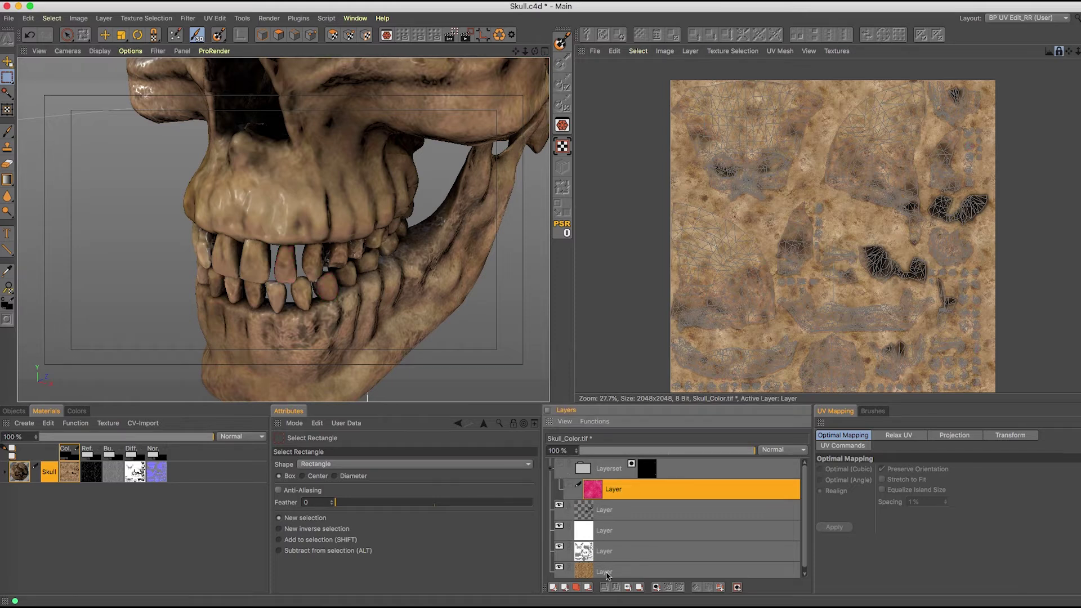
{"action": "left_click", "coordinate": [560, 465]}
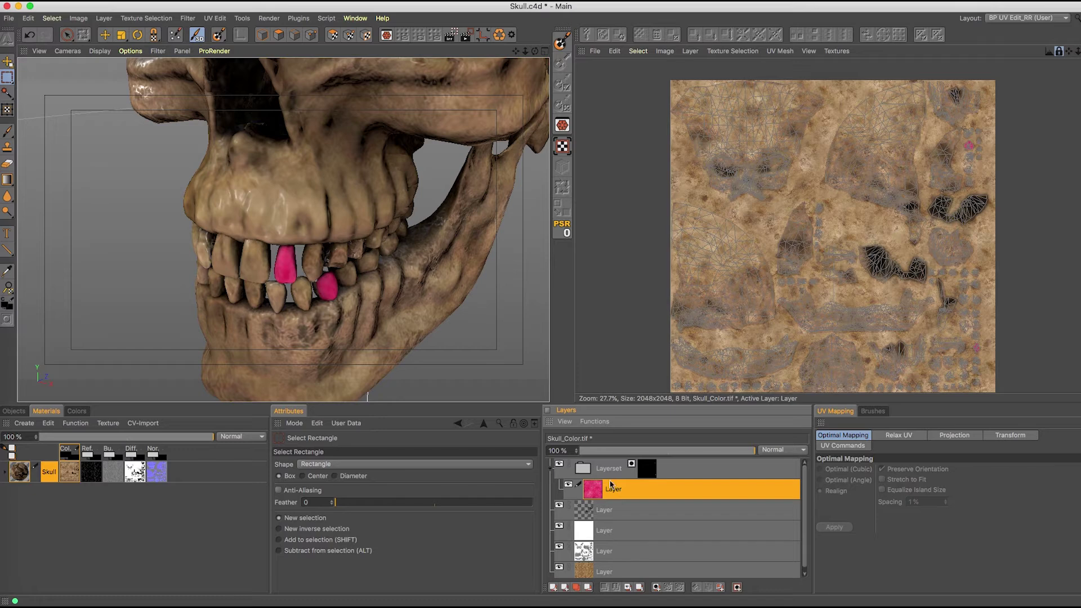
{"action": "key", "text": "ctrl+z"}
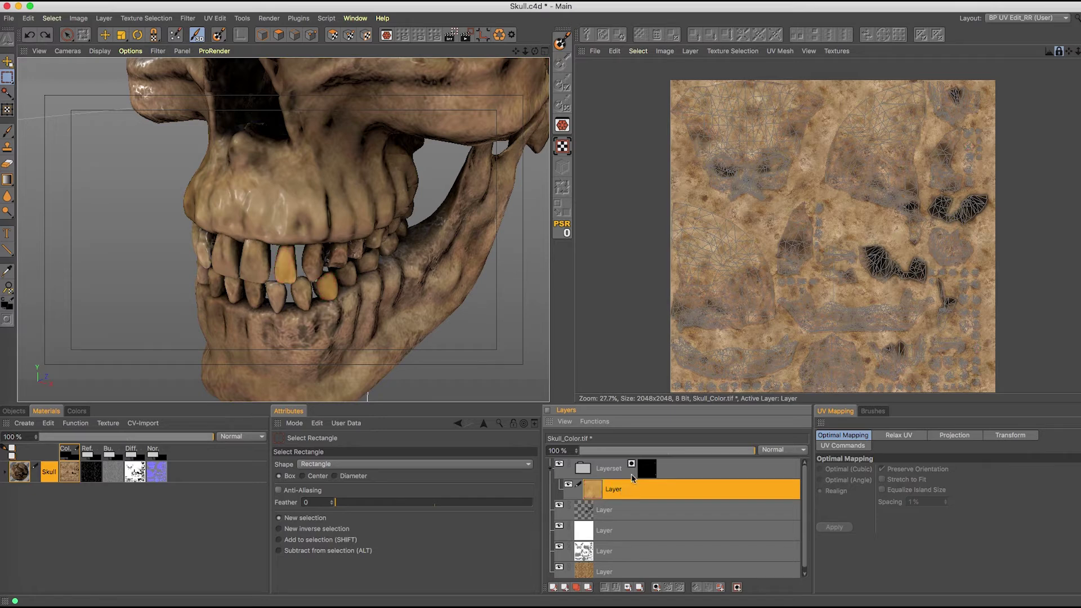
{"action": "left_click", "coordinate": [90, 473]}
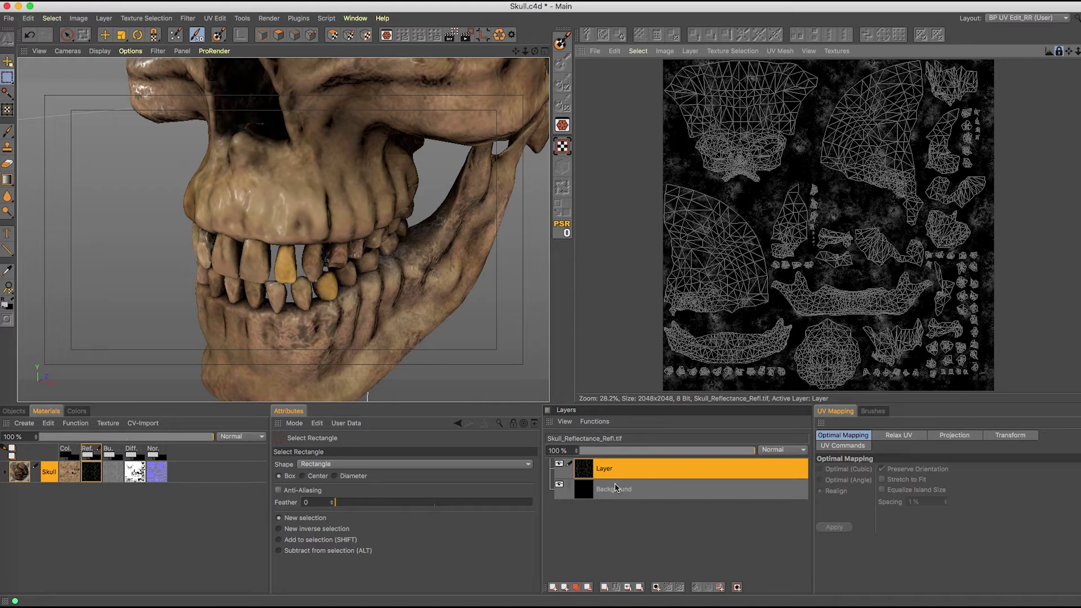
- Take the layer set's tooth mask from Skull_Color and paste it as a new layer in Skull_Reflectance_Refl.tif
{"action": "left_click", "coordinate": [72, 473]}
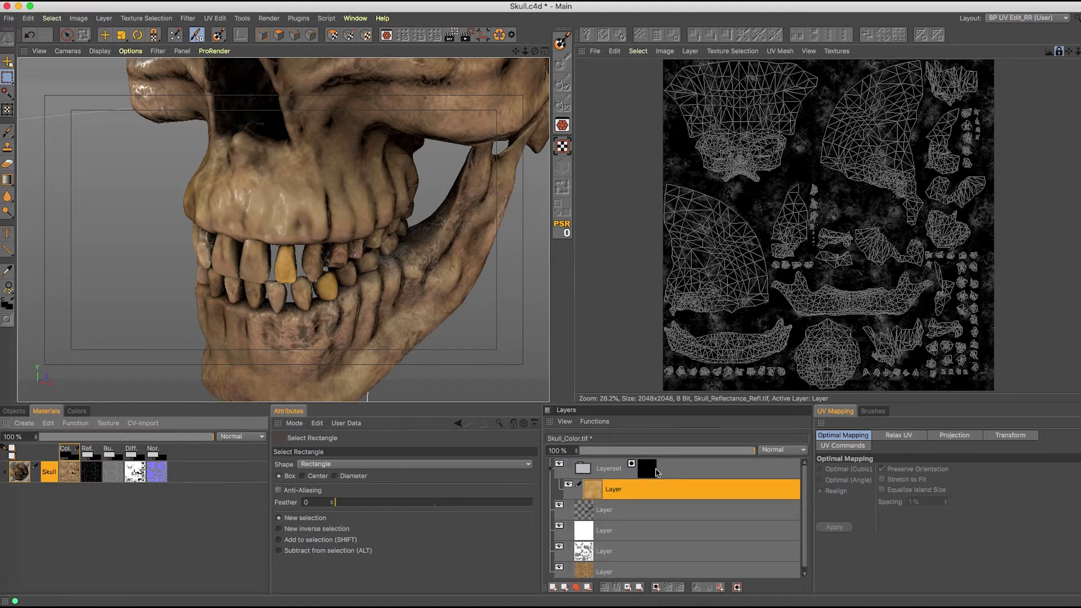
{"action": "left_click", "coordinate": [656, 472]}
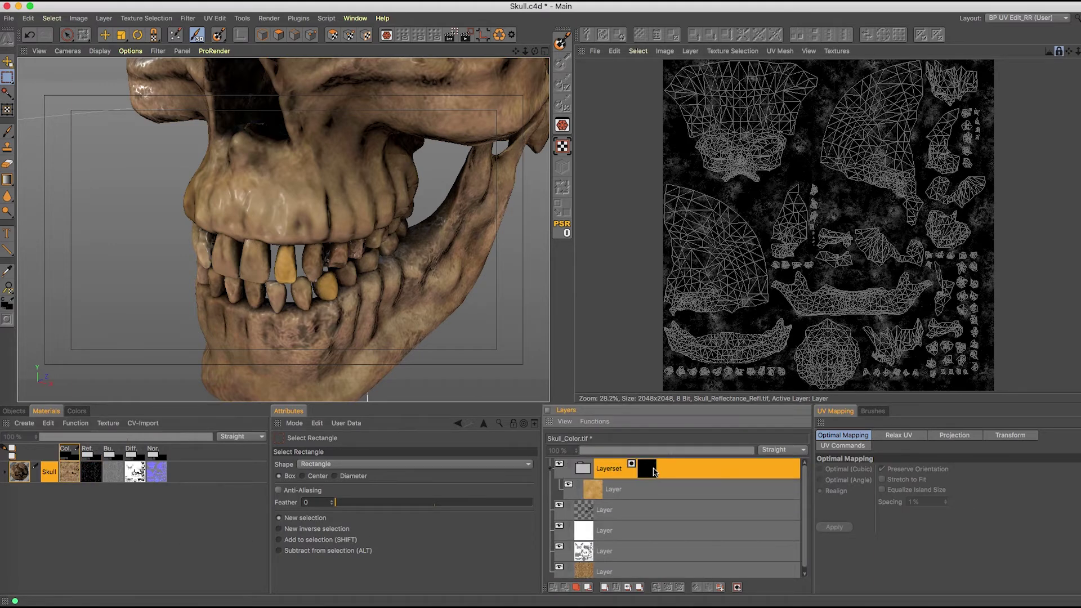
{"action": "left_click", "coordinate": [803, 272]}
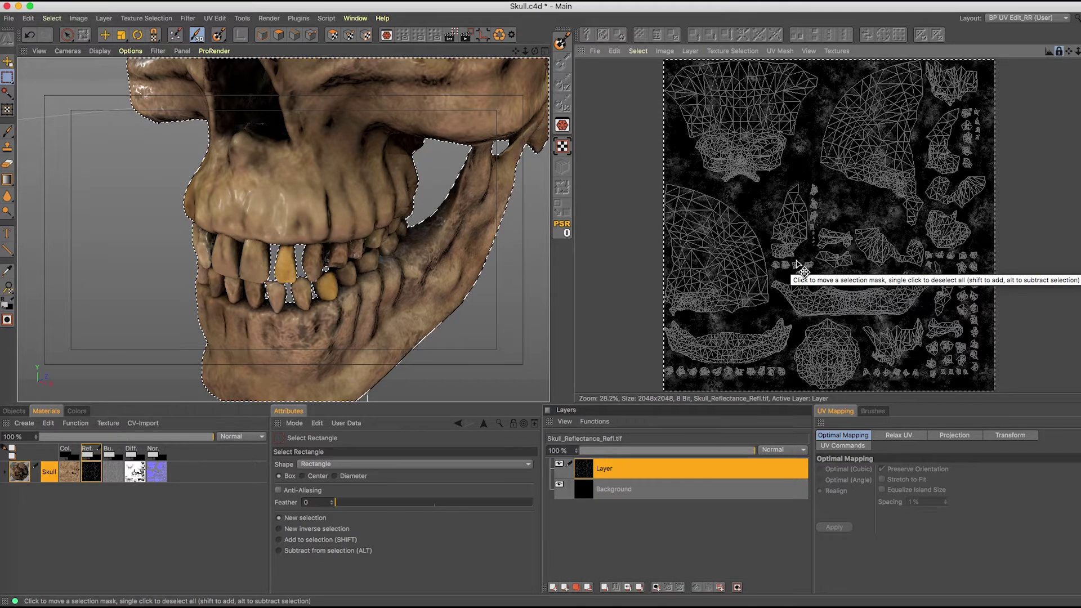
{"action": "left_click", "coordinate": [69, 471]}
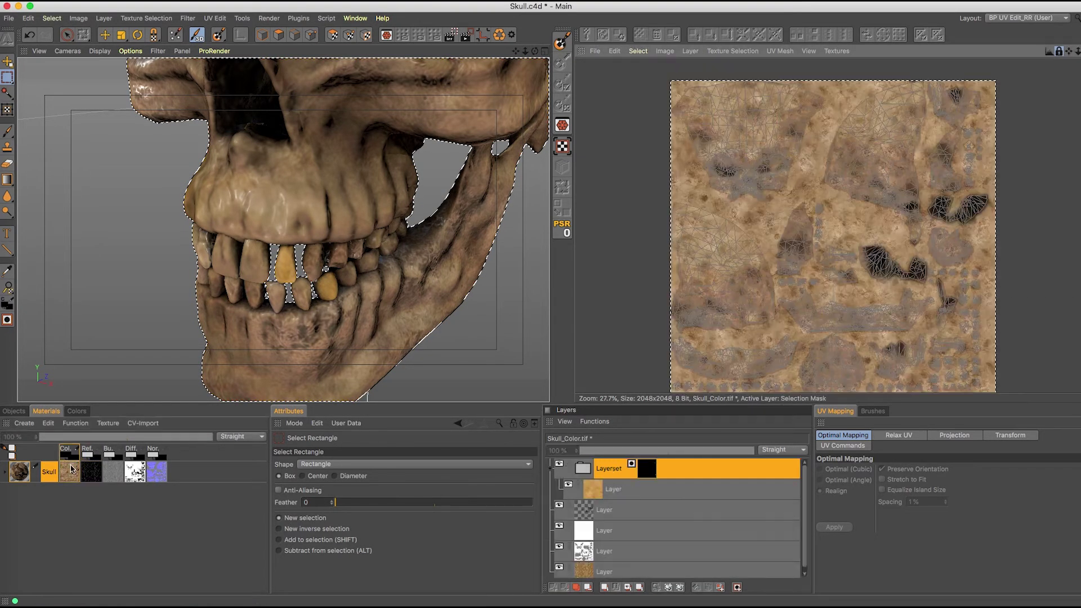
{"action": "left_click", "coordinate": [651, 472]}
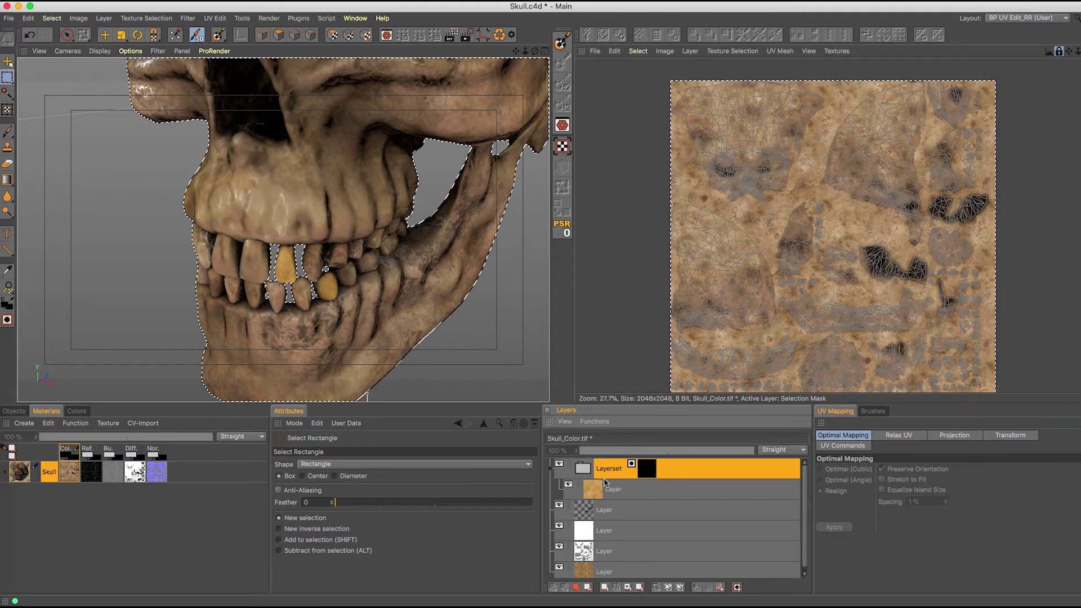
{"action": "left_click", "coordinate": [86, 473]}
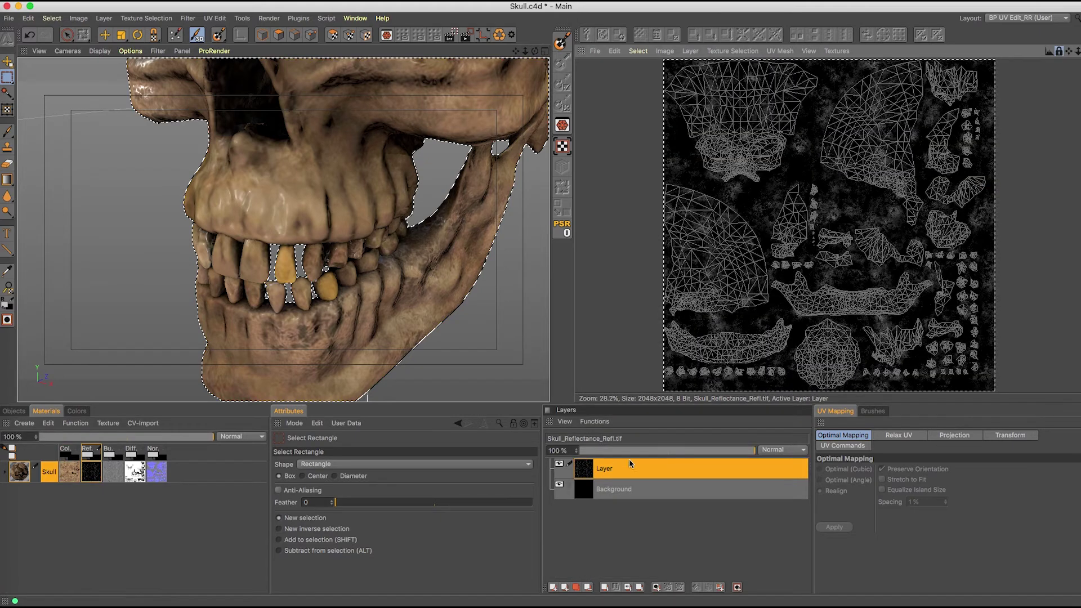
{"action": "left_click", "coordinate": [629, 463]}
{"action": "key", "text": "super+v"}
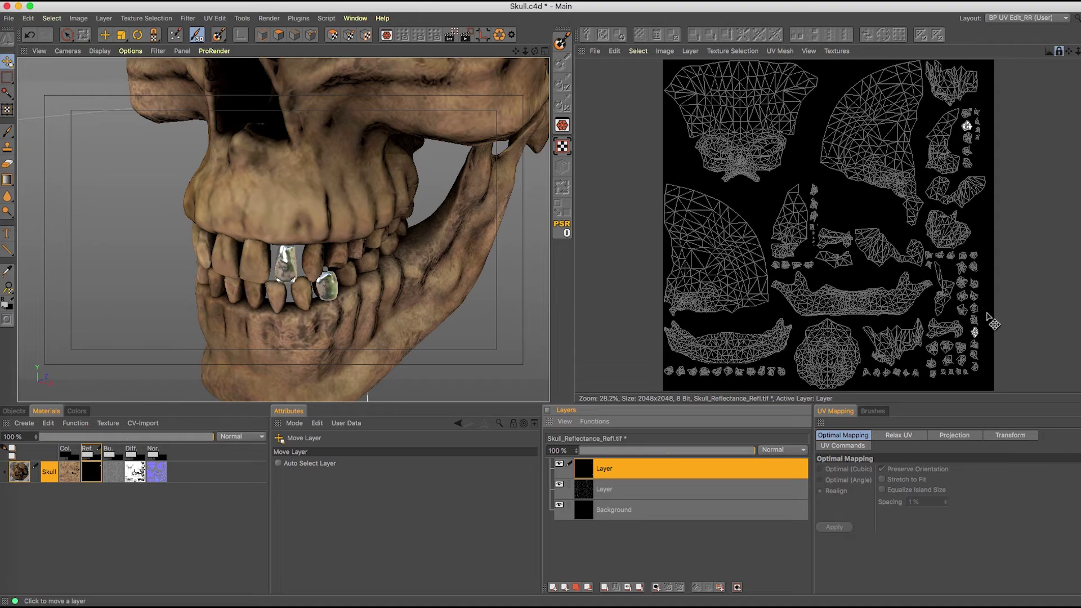
- Create a layer set masked by the black tooth layer, then pick the Metal07 metalness map in Finder
{"action": "scroll", "coordinate": [994, 318], "scroll_direction": "up", "scroll_amount": 6}
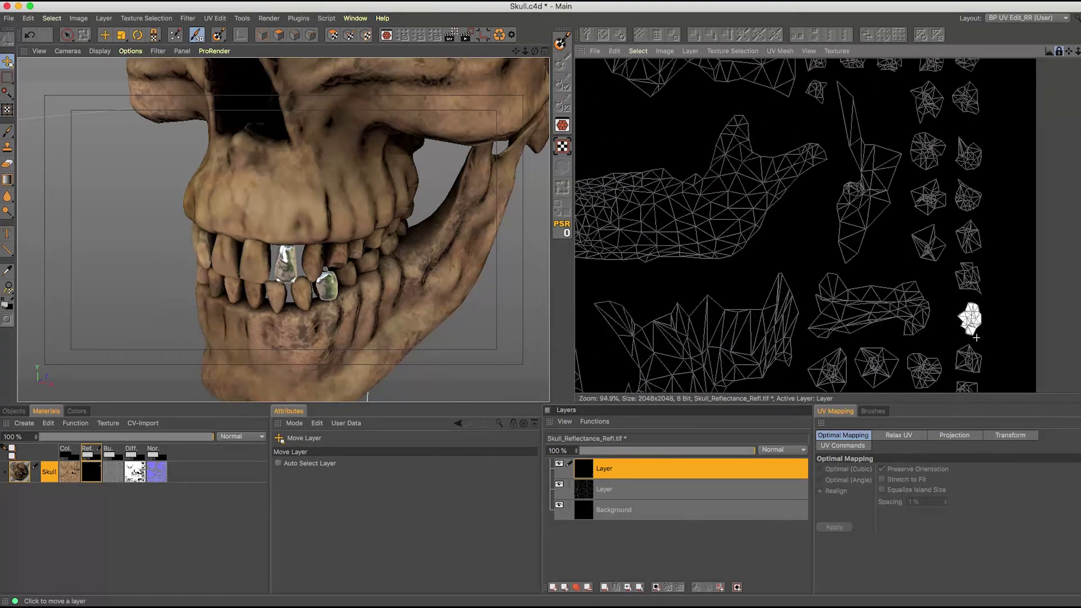
{"action": "scroll", "coordinate": [976, 337], "scroll_direction": "down", "scroll_amount": 3}
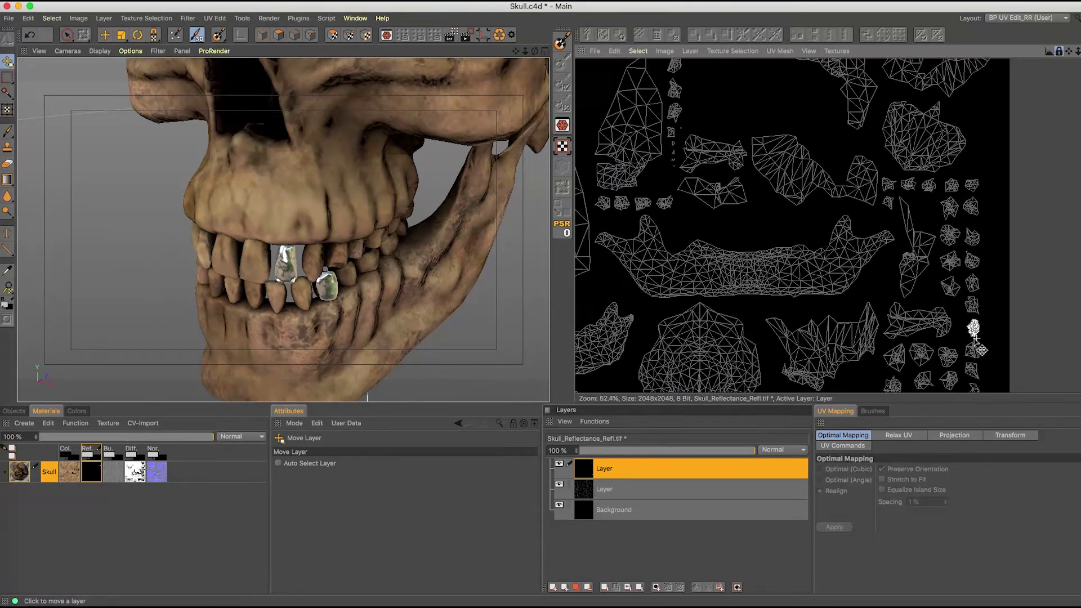
{"action": "left_click", "coordinate": [564, 588]}
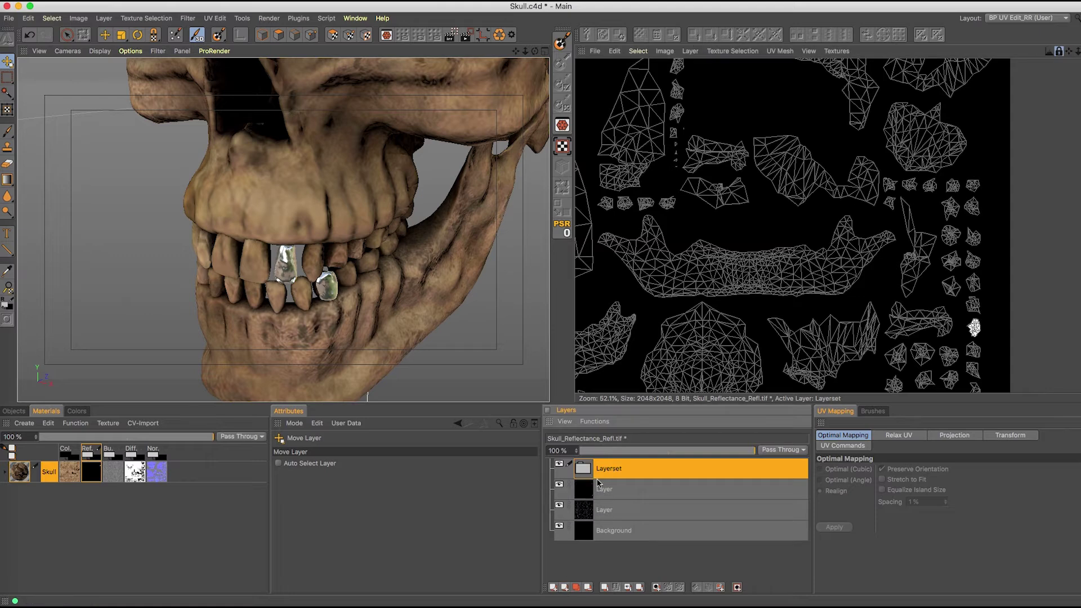
{"action": "left_click_drag", "start_coordinate": [627, 470], "coordinate": [636, 478]}
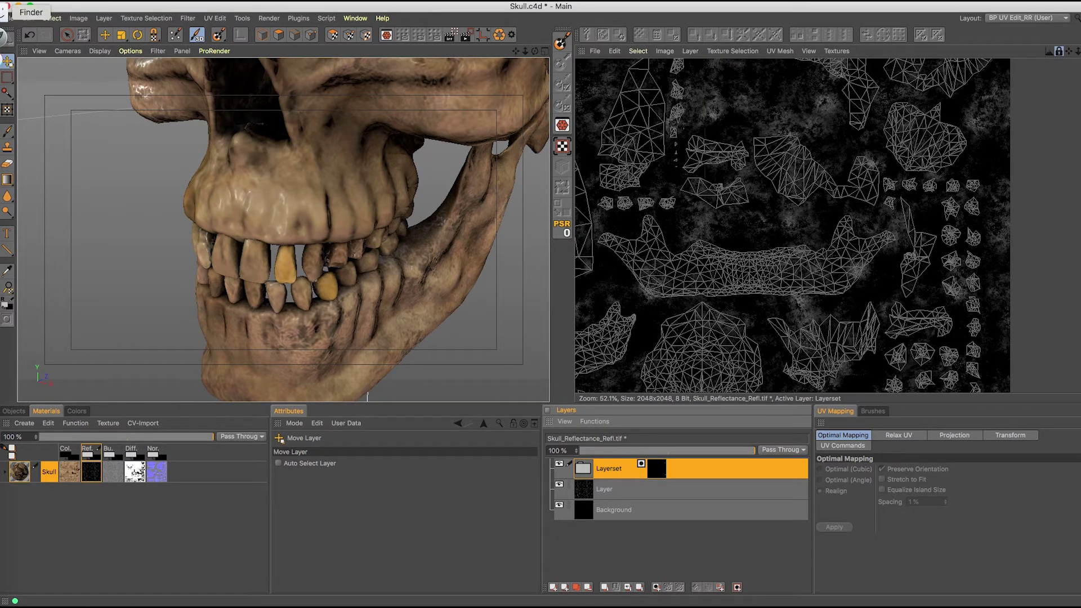
{"action": "left_click", "coordinate": [3, 17]}
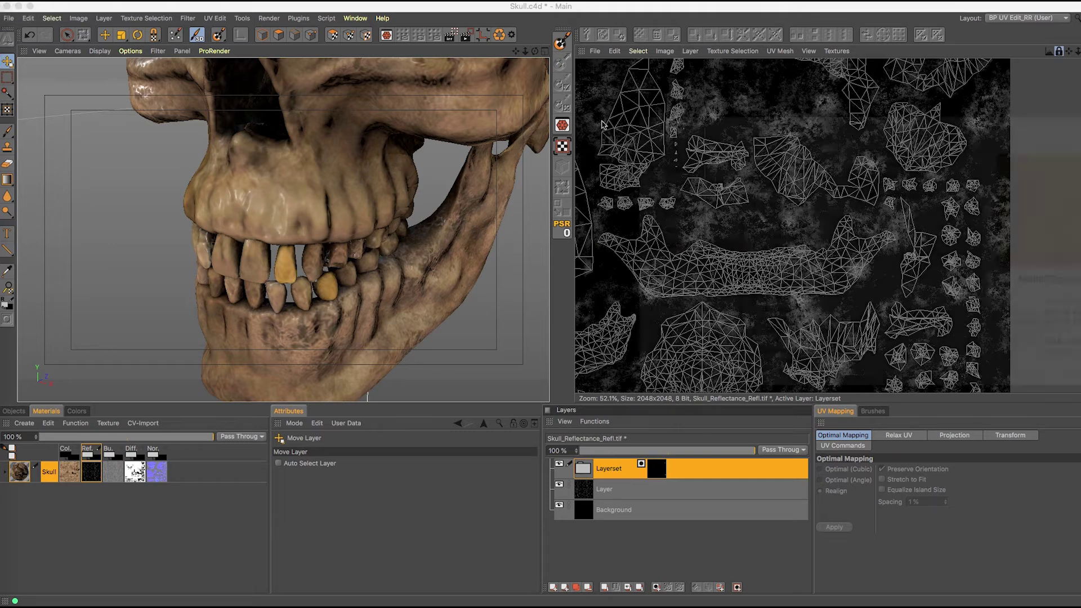
{"action": "left_click", "coordinate": [613, 176]}
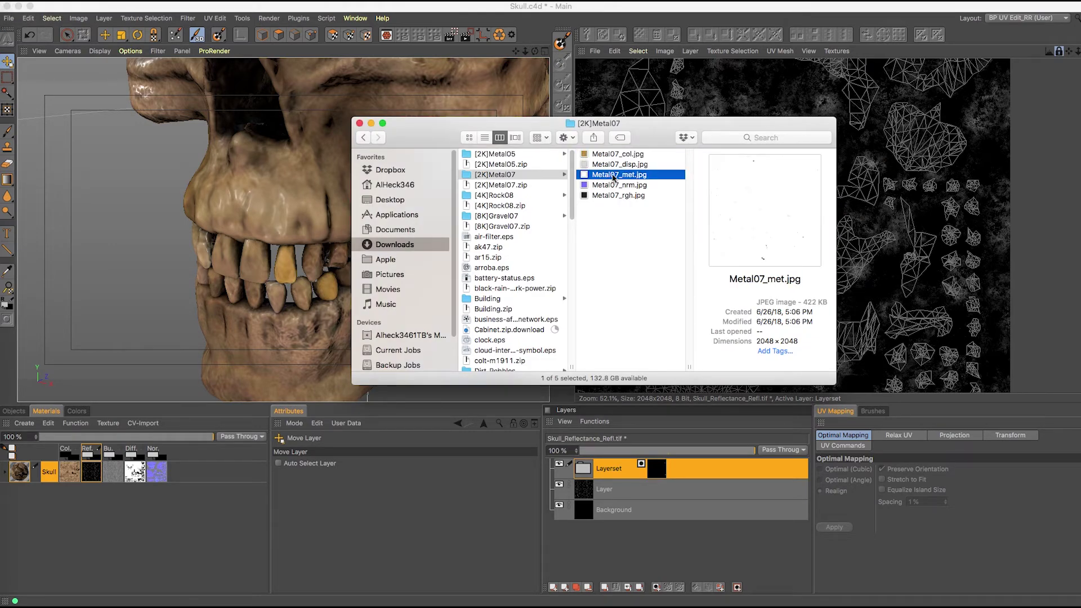
- Open Metal07_met.jpg in the texture view, then close it and go back to Skull_Reflectance_Refl.tif
{"action": "left_click_drag", "start_coordinate": [613, 176], "coordinate": [921, 213]}
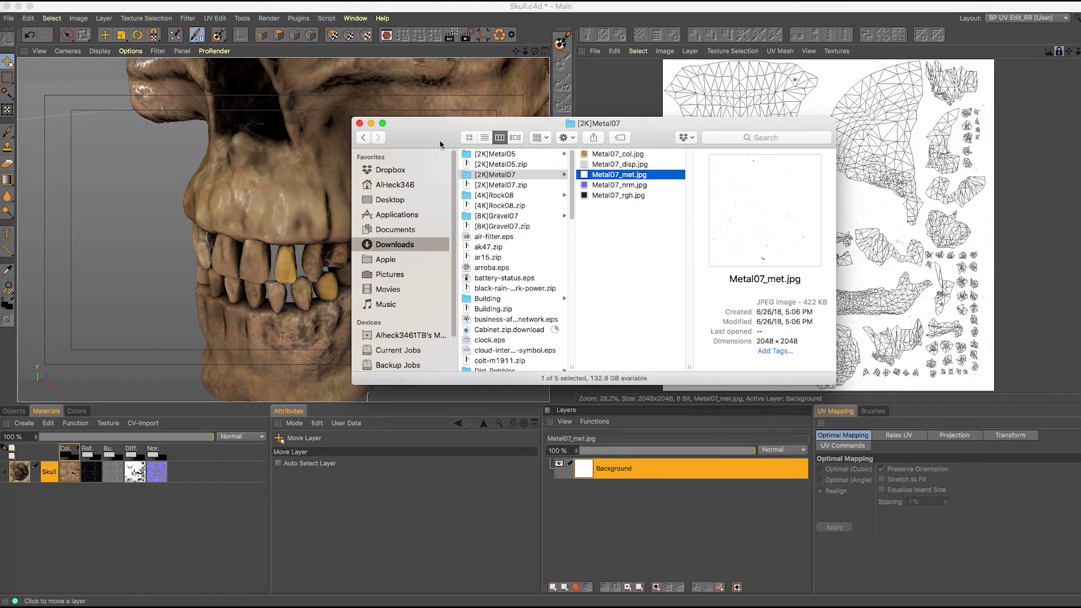
{"action": "key", "text": "super+w"}
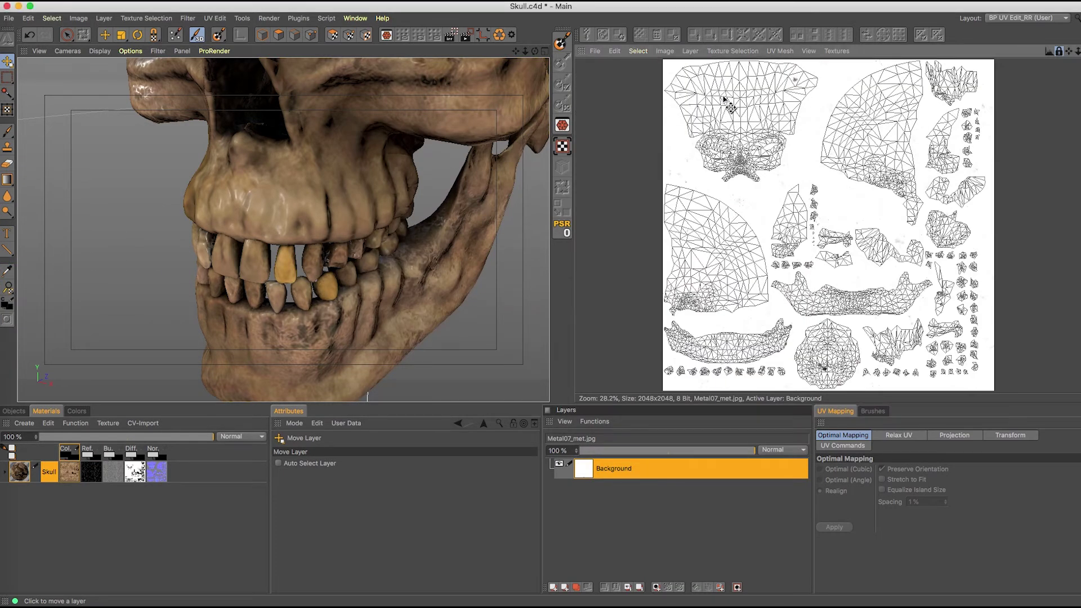
{"action": "left_click", "coordinate": [837, 52]}
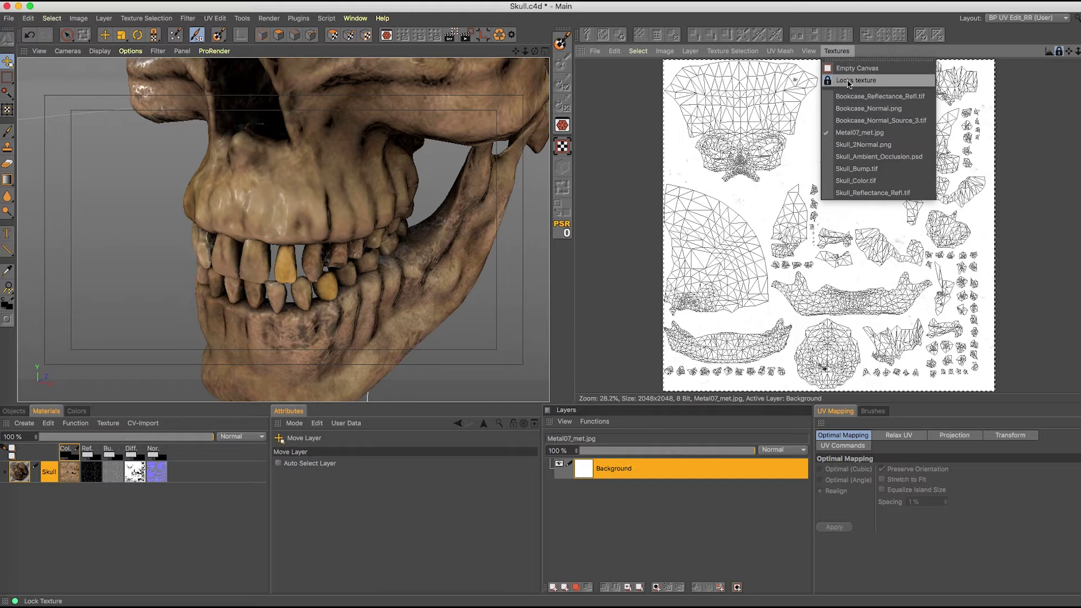
{"action": "left_click", "coordinate": [595, 51]}
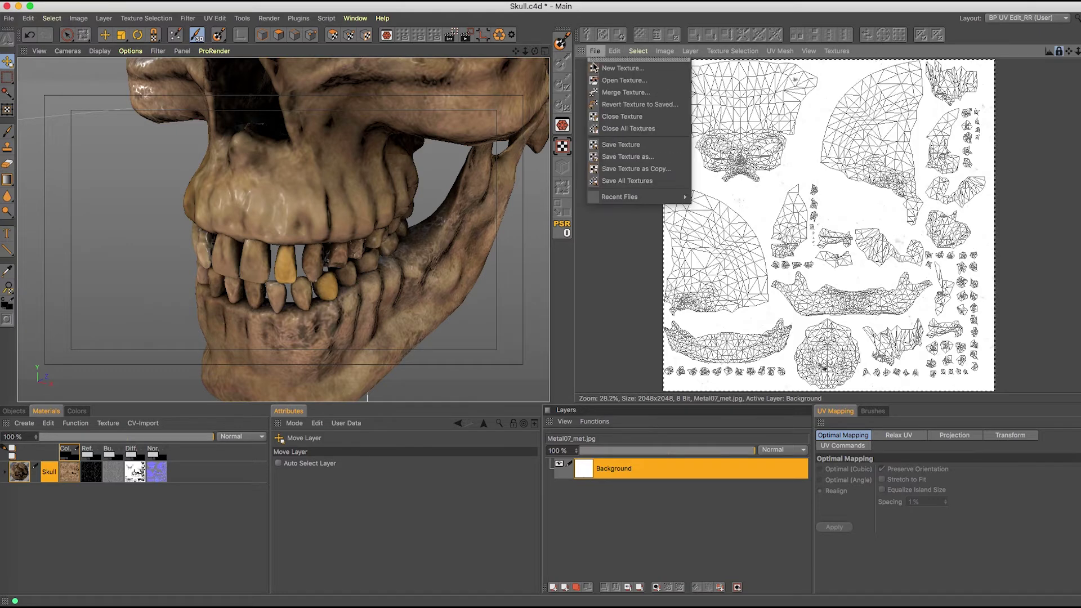
{"action": "left_click", "coordinate": [598, 129]}
{"action": "left_click", "coordinate": [93, 471]}
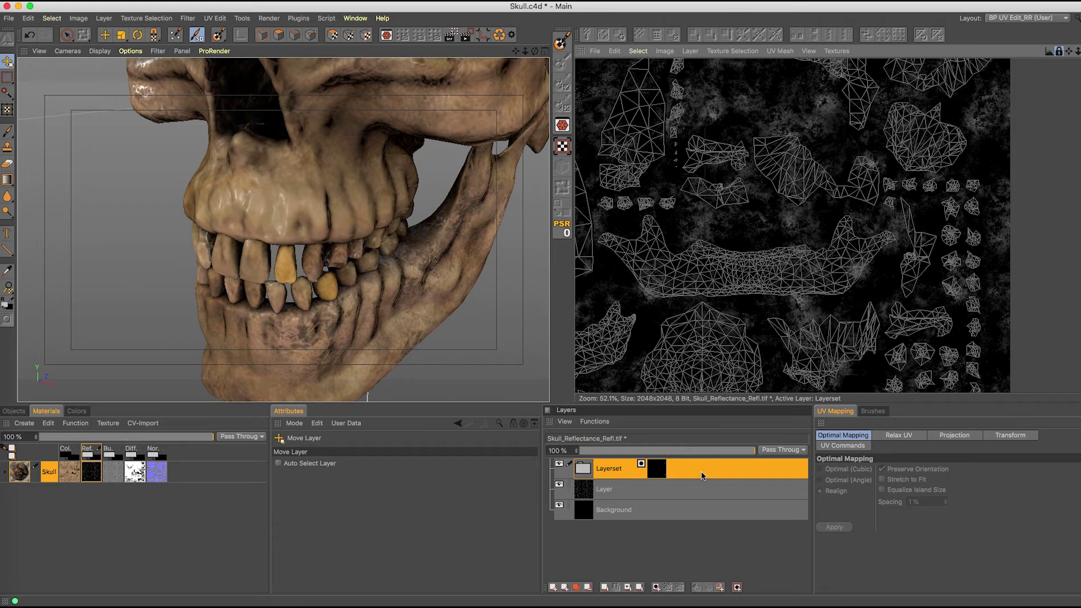
- Paste the Metal07 metal map above the grunge layer and move it into the masked layer set
{"action": "left_click", "coordinate": [696, 477]}
{"action": "left_click", "coordinate": [606, 490]}
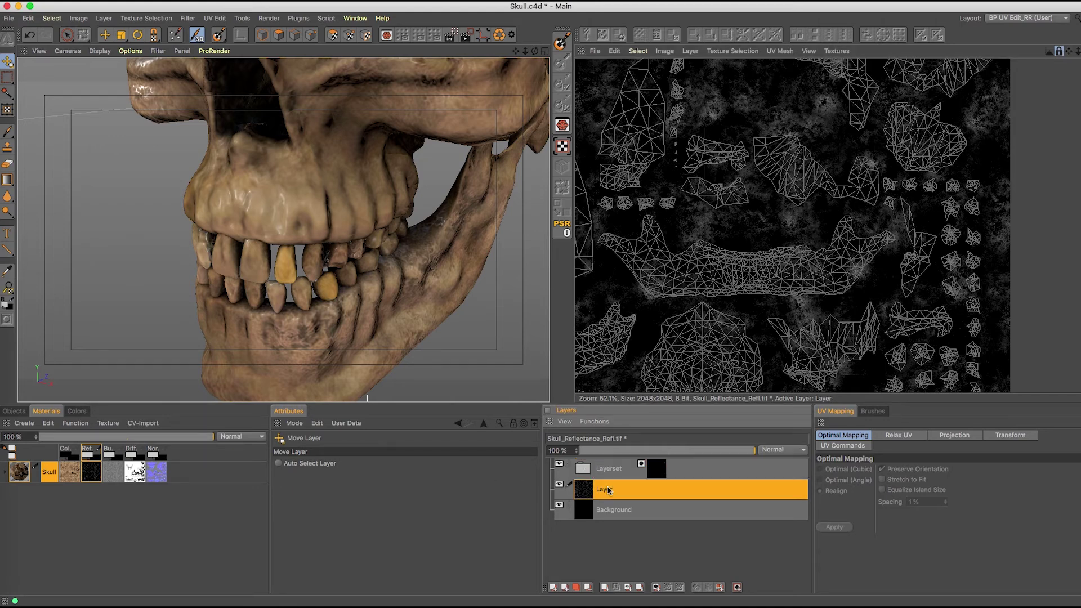
{"action": "left_click_drag", "start_coordinate": [582, 490], "coordinate": [614, 472]}
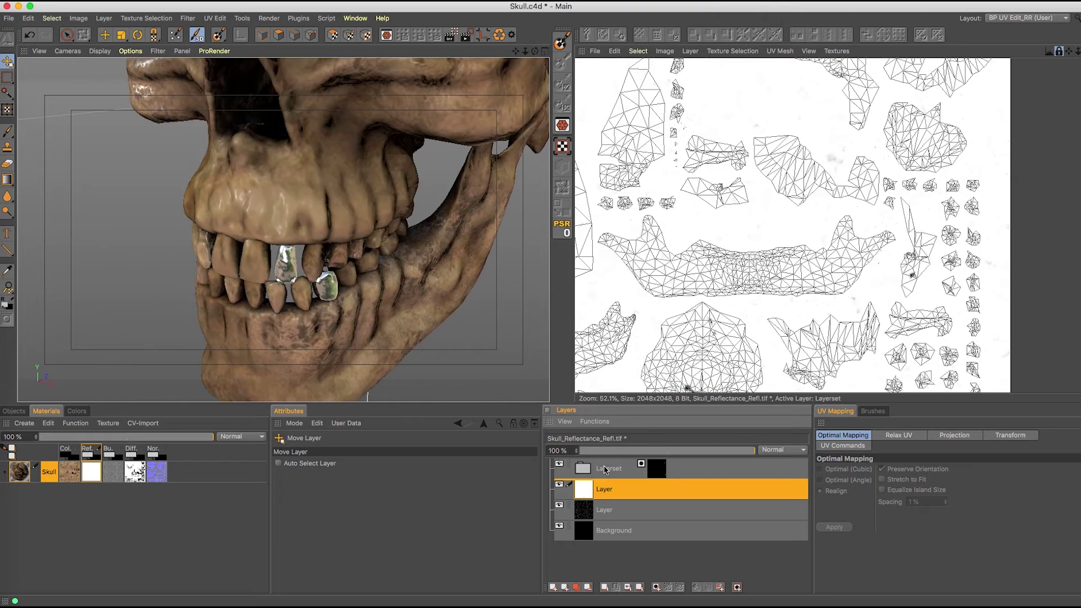
{"action": "scroll", "coordinate": [328, 304], "scroll_direction": "up", "scroll_amount": 15}
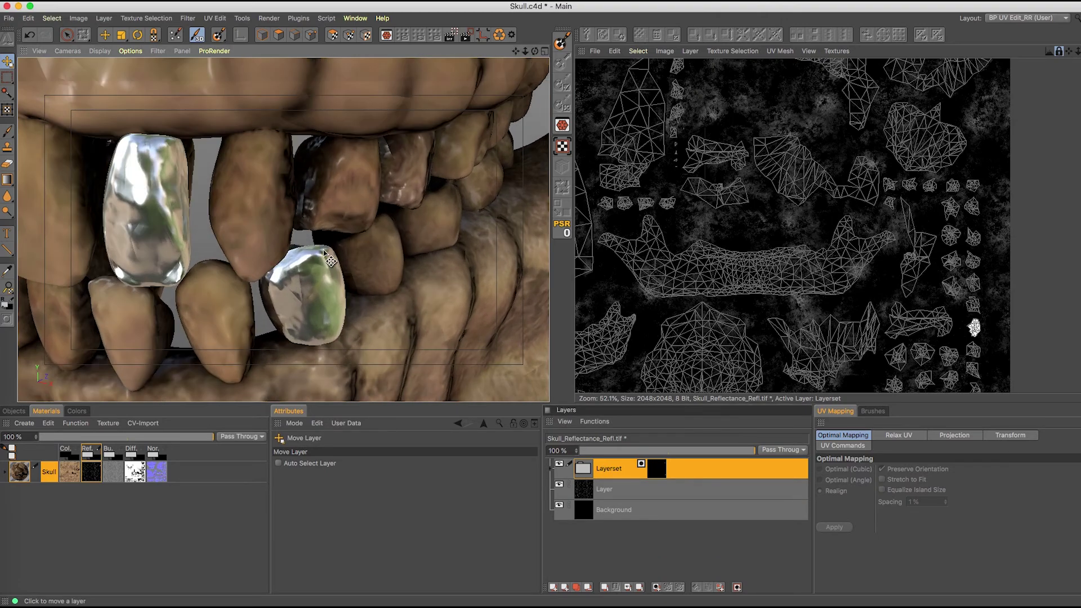
{"action": "scroll", "coordinate": [427, 225], "scroll_direction": "down", "scroll_amount": 15}
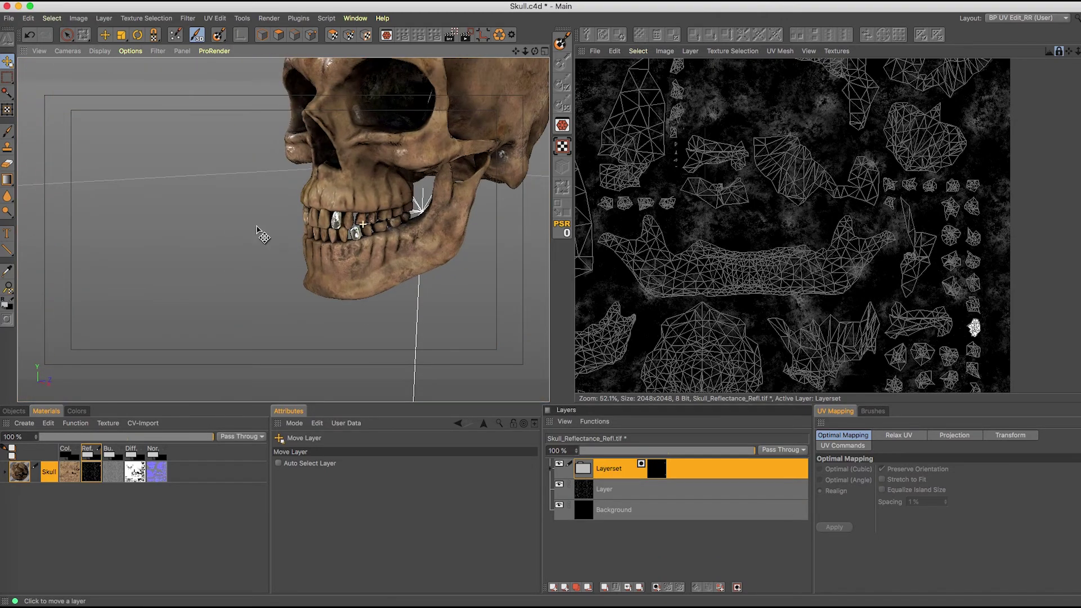
- Expand the layer set to confirm the metal layer sits inside it
{"action": "left_click", "coordinate": [551, 472]}
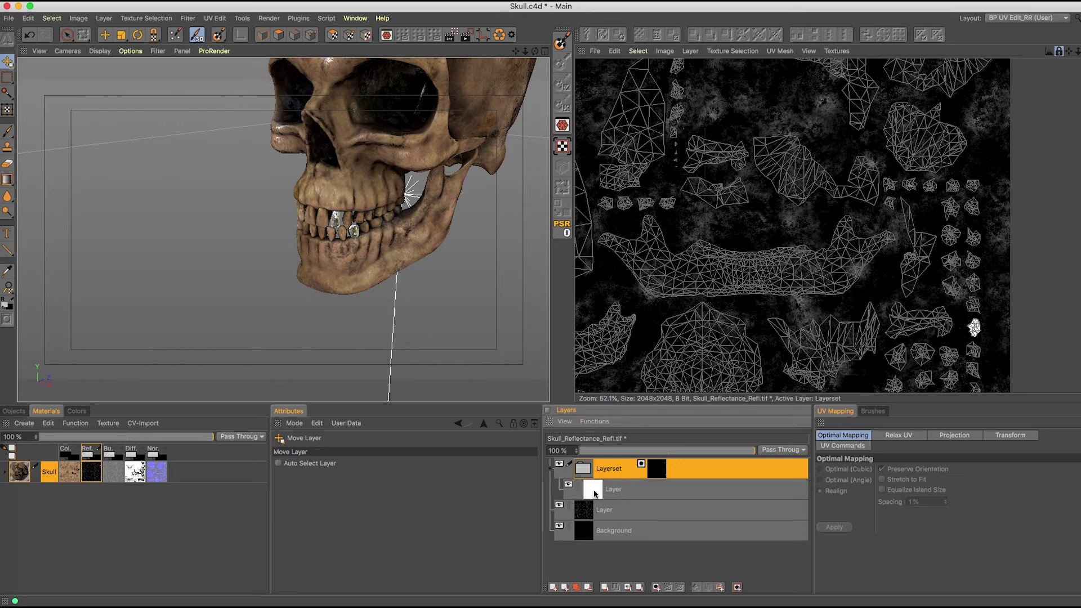
{"action": "left_click", "coordinate": [641, 486]}
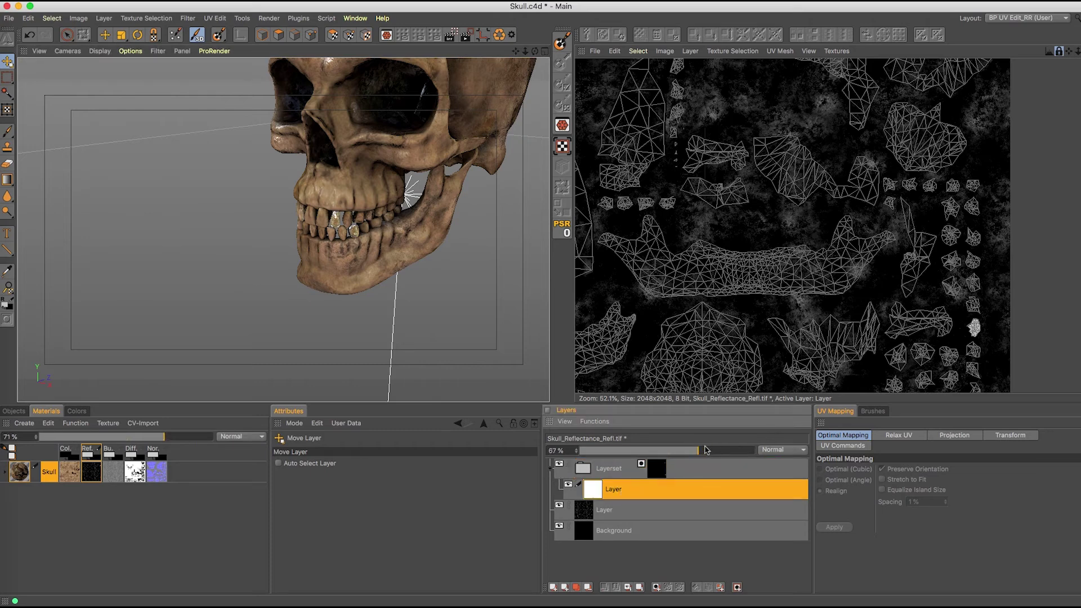
{"action": "left_click", "coordinate": [693, 469]}
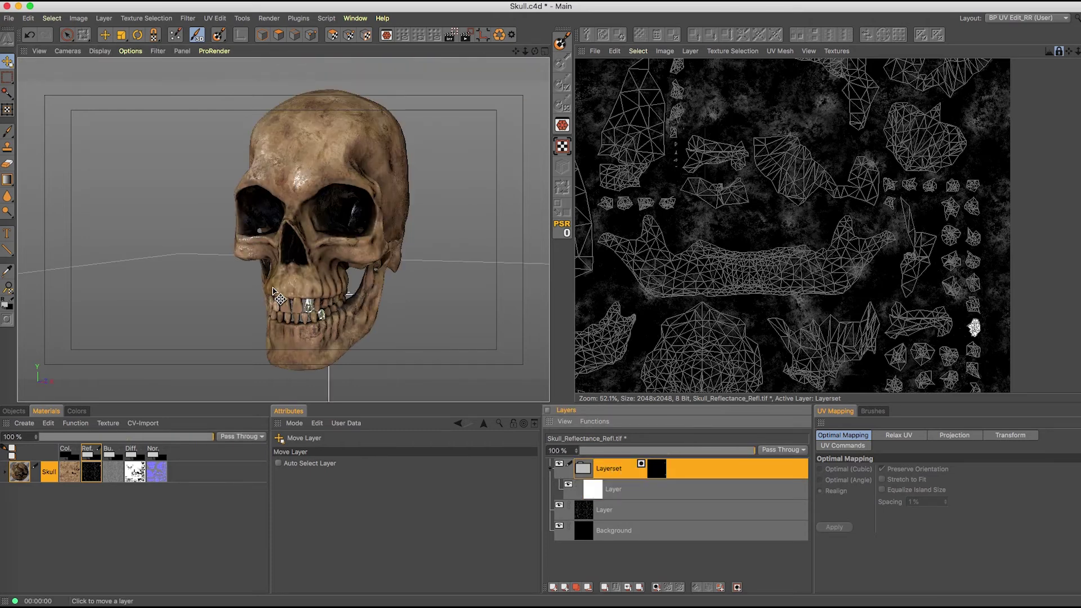